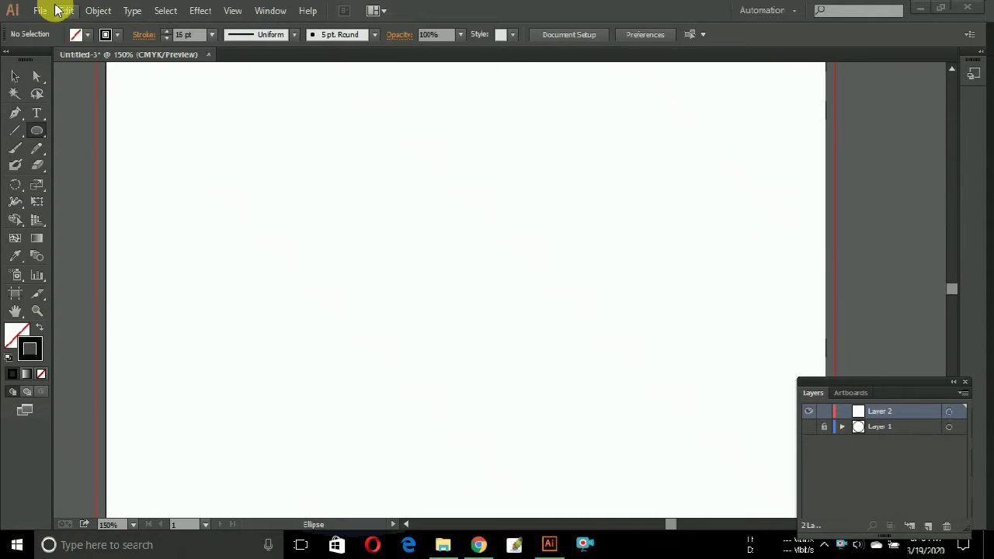
Draw a large black-outlined circle near the page centre
{"action": "left_click", "coordinate": [42, 130]}
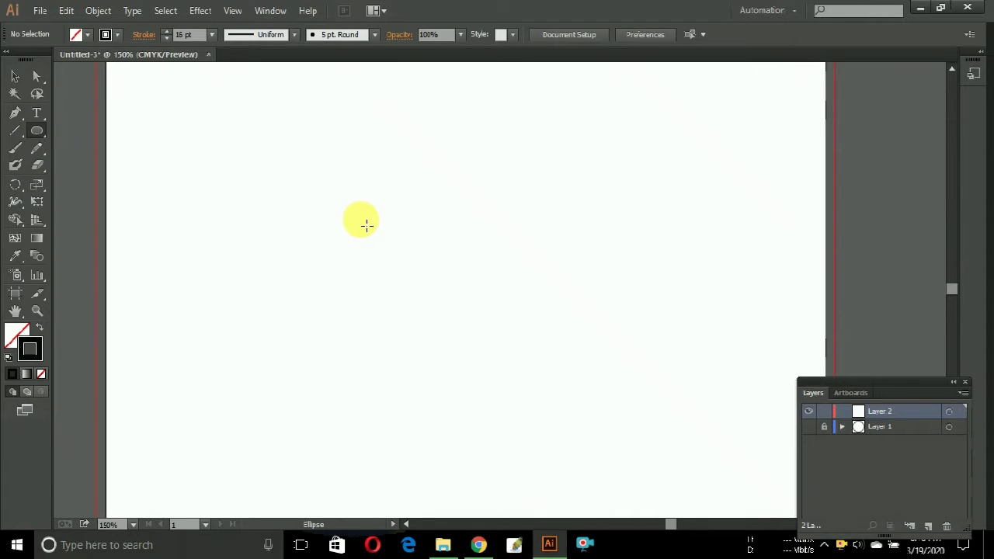
{"action": "mouse_move", "coordinate": [428, 285]}
{"action": "left_mouse_down"}
{"action": "mouse_move", "coordinate": [501, 443]}
{"action": "mouse_move", "coordinate": [489, 439]}
{"action": "left_mouse_up"}
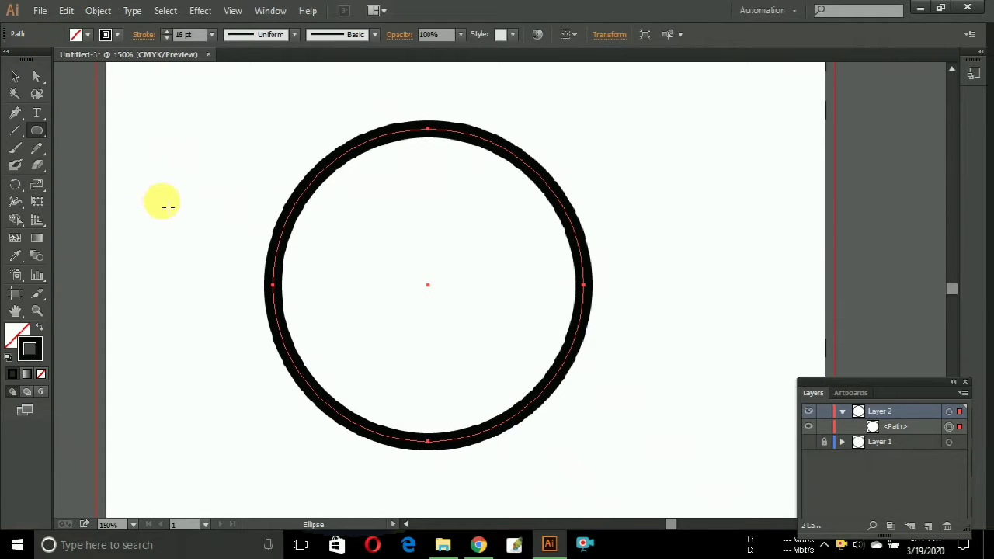
{"action": "left_click", "coordinate": [39, 11]}
{"action": "left_click", "coordinate": [190, 190]}
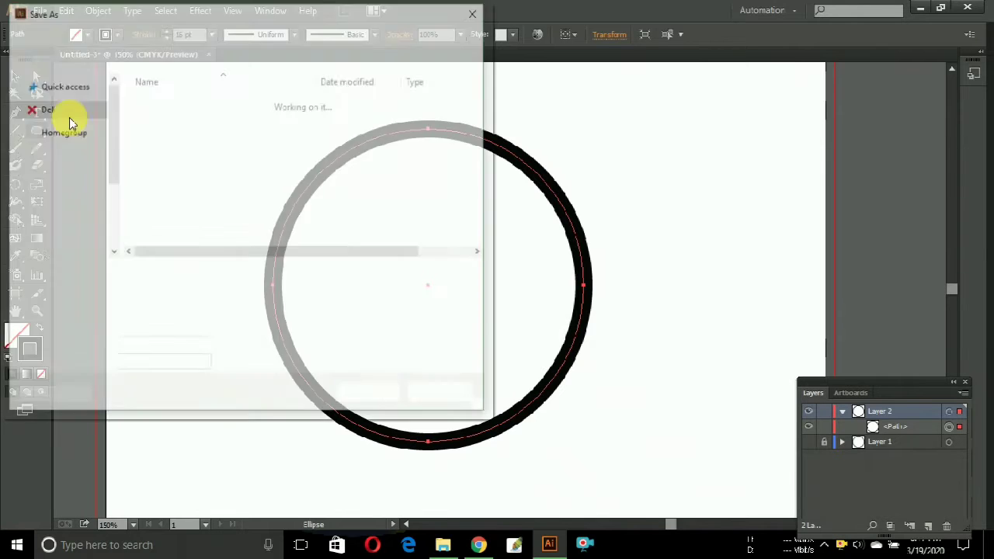
{"action": "left_click", "coordinate": [472, 10]}
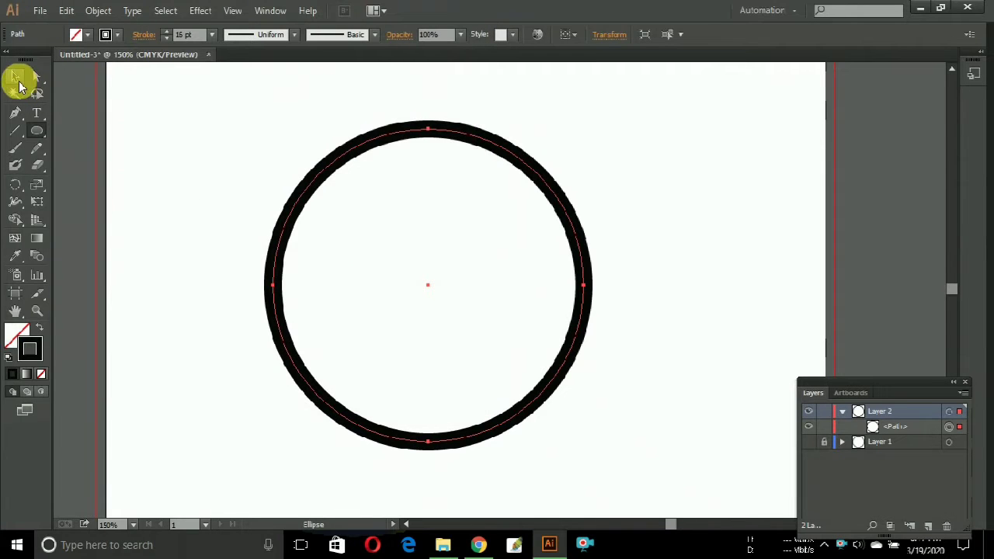
Thin the circle's stroke weight from 15 pt to 9 pt
{"action": "left_click", "coordinate": [16, 78]}
{"action": "left_click", "coordinate": [166, 183]}
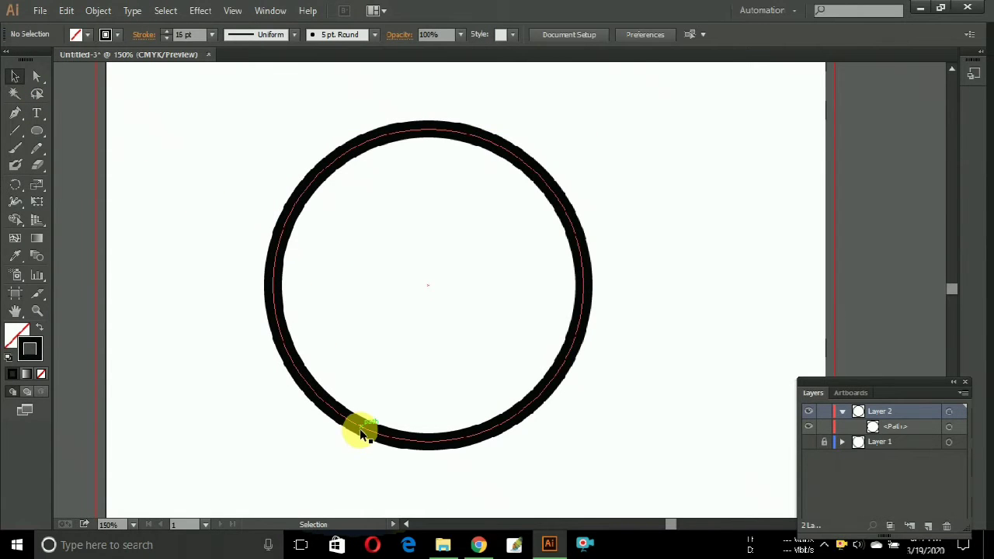
{"action": "left_click", "coordinate": [289, 206]}
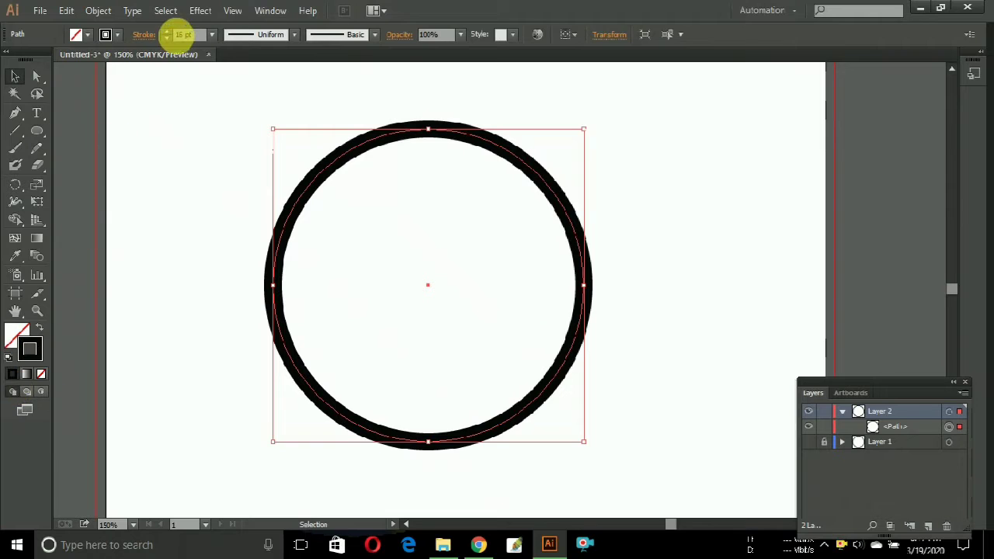
{"action": "left_click", "coordinate": [168, 37]}
{"action": "left_click", "coordinate": [168, 37]}
{"action": "left_click", "coordinate": [168, 37]}
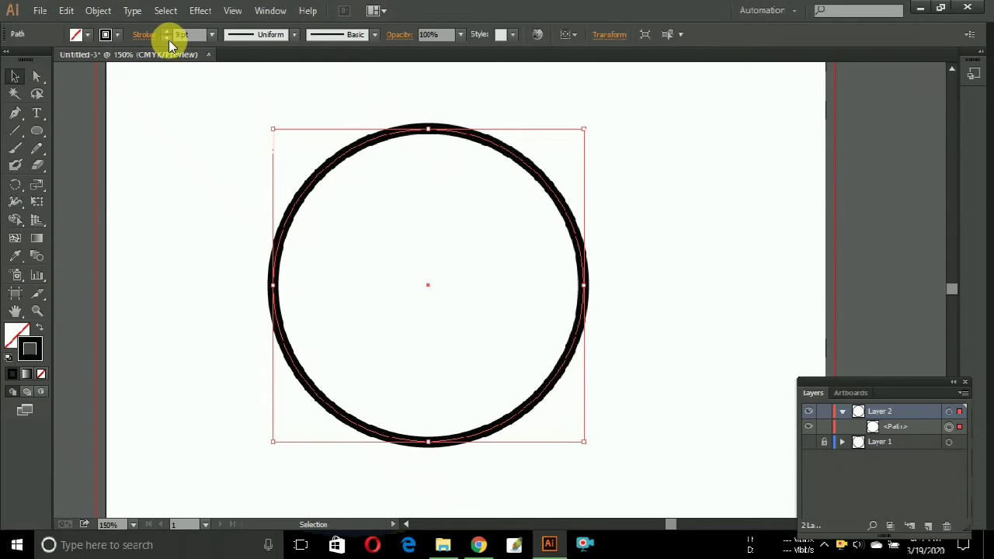
{"action": "left_click", "coordinate": [168, 37]}
{"action": "left_click", "coordinate": [192, 155]}
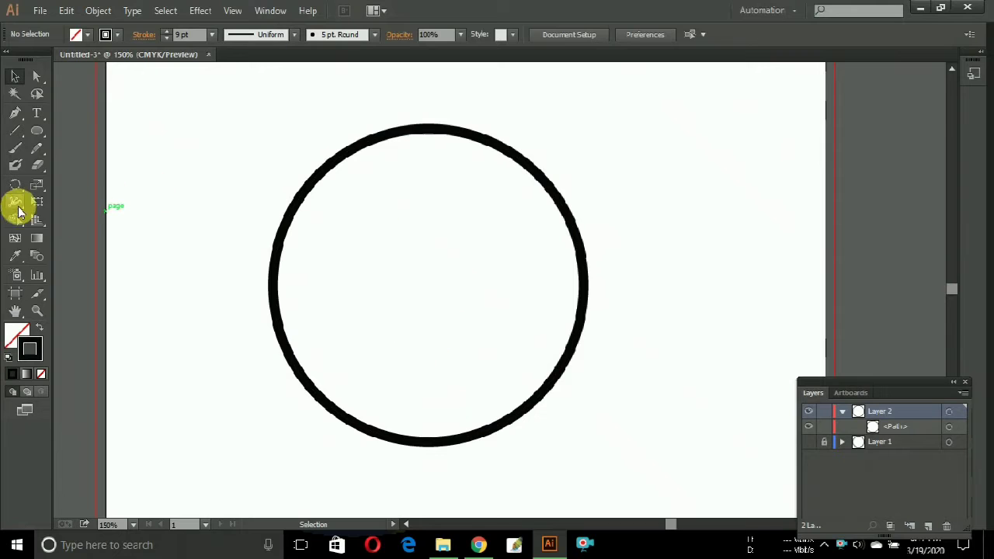
{"action": "left_click", "coordinate": [17, 132]}
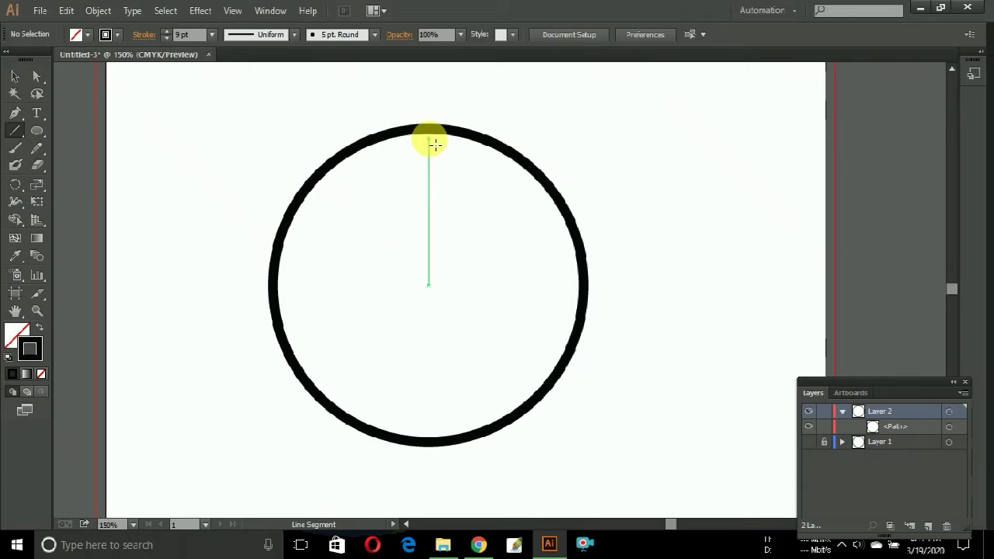
Draw a short vertical 4 pt tick down from the circle's top edge
{"action": "left_click_drag", "start_coordinate": [436, 144], "coordinate": [432, 166]}
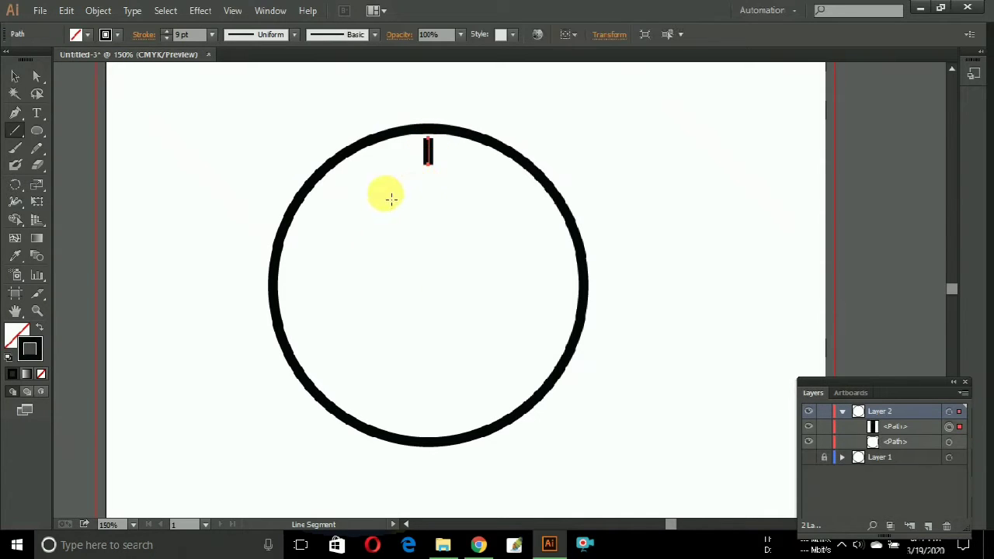
{"action": "left_click", "coordinate": [162, 36]}
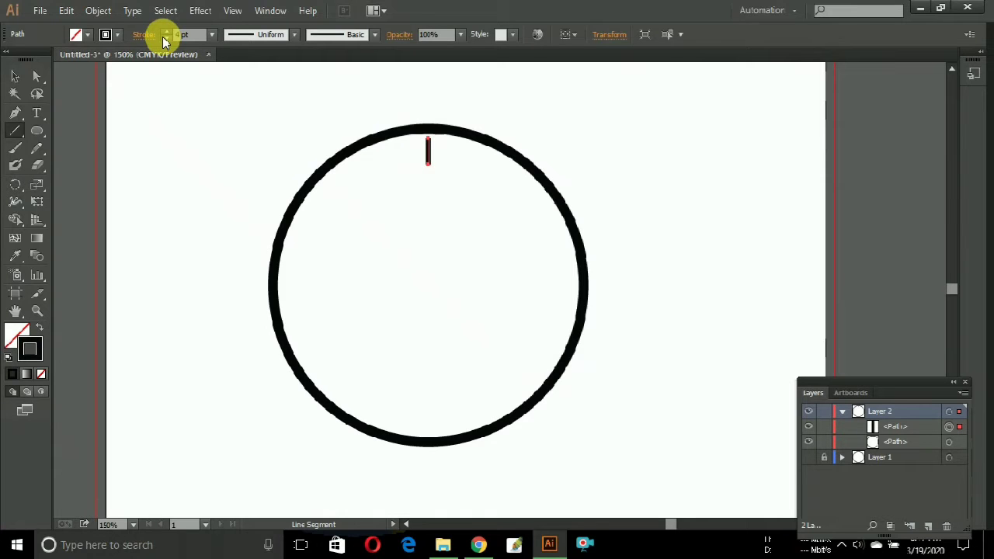
{"action": "left_click", "coordinate": [162, 36]}
{"action": "left_click", "coordinate": [163, 191]}
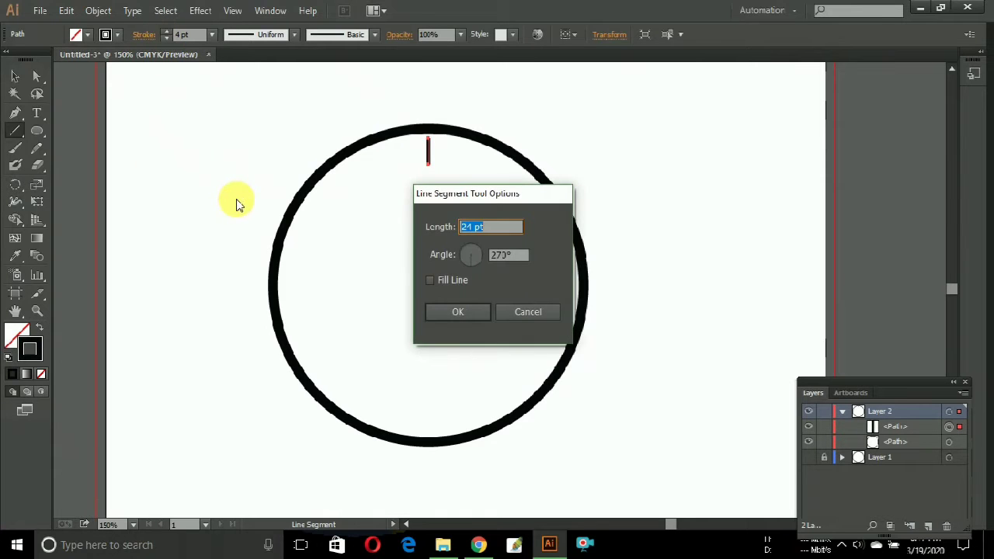
{"action": "left_click", "coordinate": [516, 312]}
{"action": "left_click", "coordinate": [17, 186]}
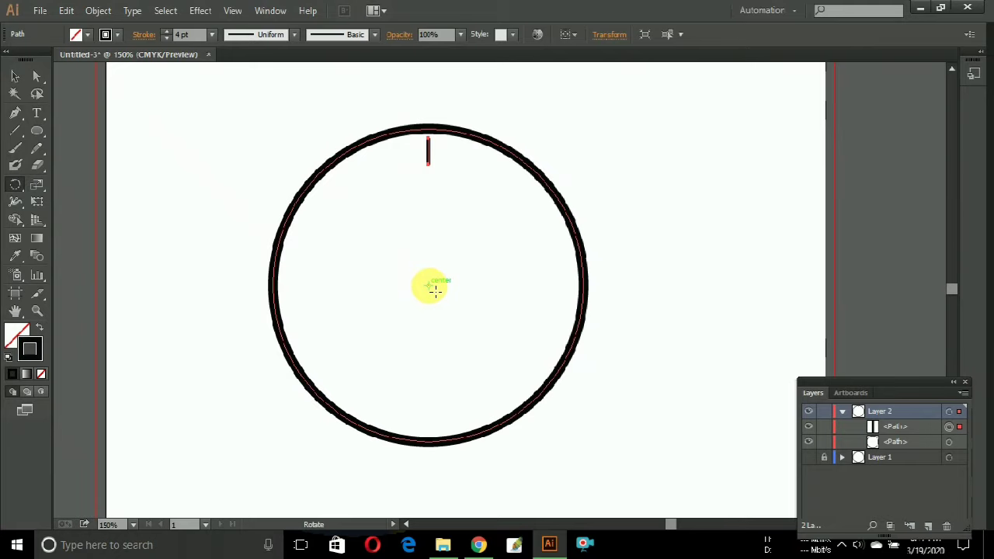
Copy the tick at 30° around the circle centre, repeating with Ctrl+D for twelve hour ticks
{"action": "left_click", "coordinate": [429, 285], "text": "alt"}
{"action": "left_click", "coordinate": [684, 361]}
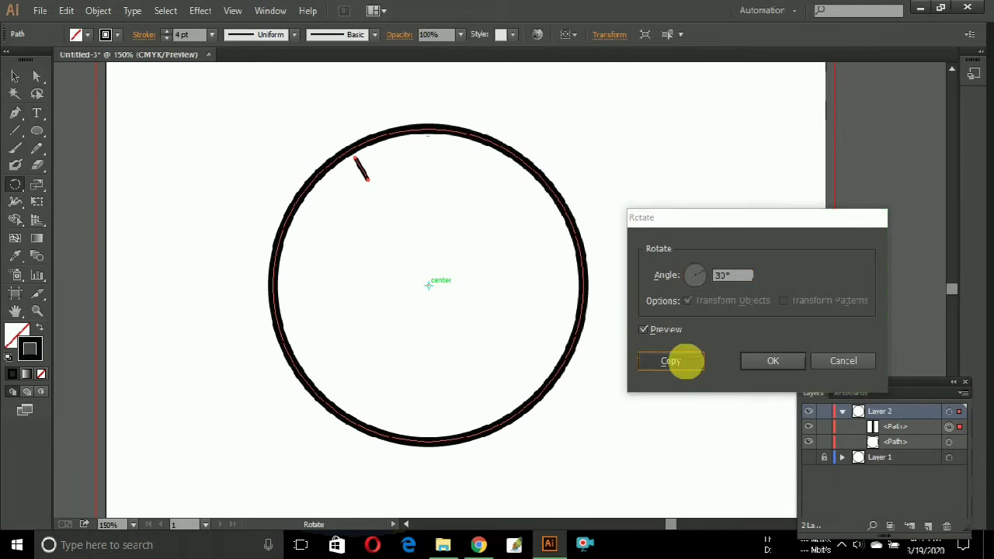
{"action": "key", "text": "ctrl+d"}
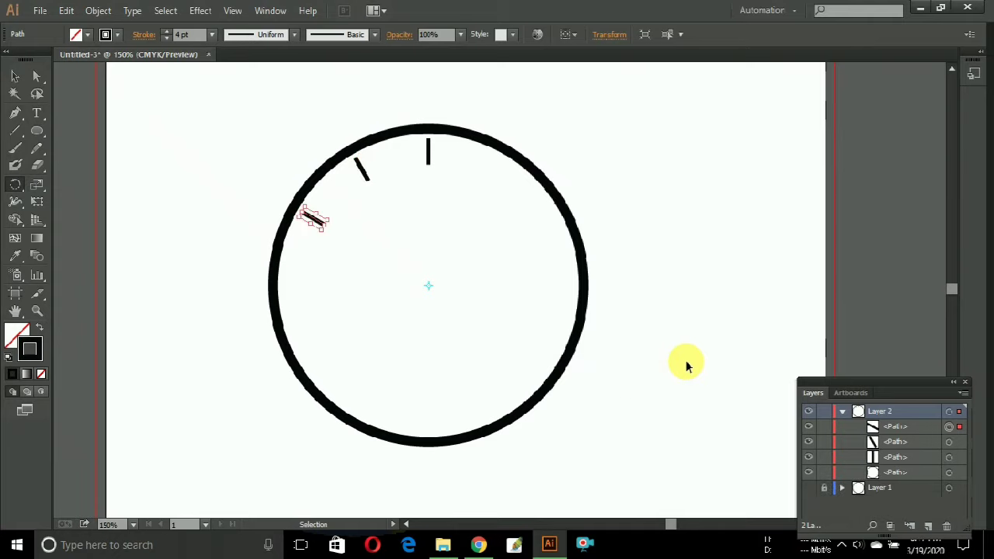
{"action": "key", "text": "ctrl+d"}
{"action": "key", "text": "ctrl+d"}
{"action": "key", "text": "ctrl+d"}
{"action": "key", "text": "ctrl+d"}
{"action": "key", "text": "ctrl+d"}
{"action": "key", "text": "ctrl+d"}
{"action": "key", "text": "ctrl+d"}
{"action": "key", "text": "ctrl+d"}
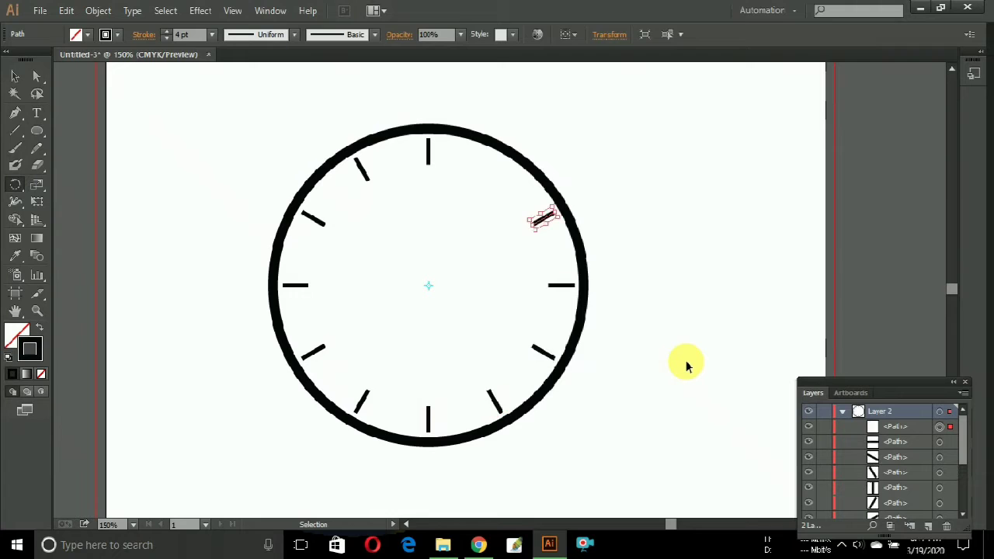
{"action": "key", "text": "ctrl+d"}
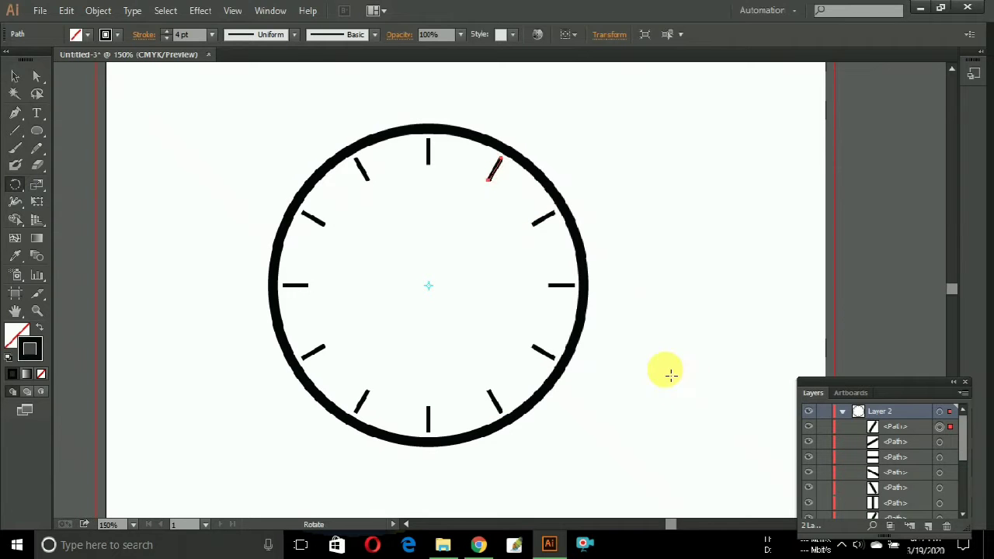
{"action": "left_click", "coordinate": [13, 134]}
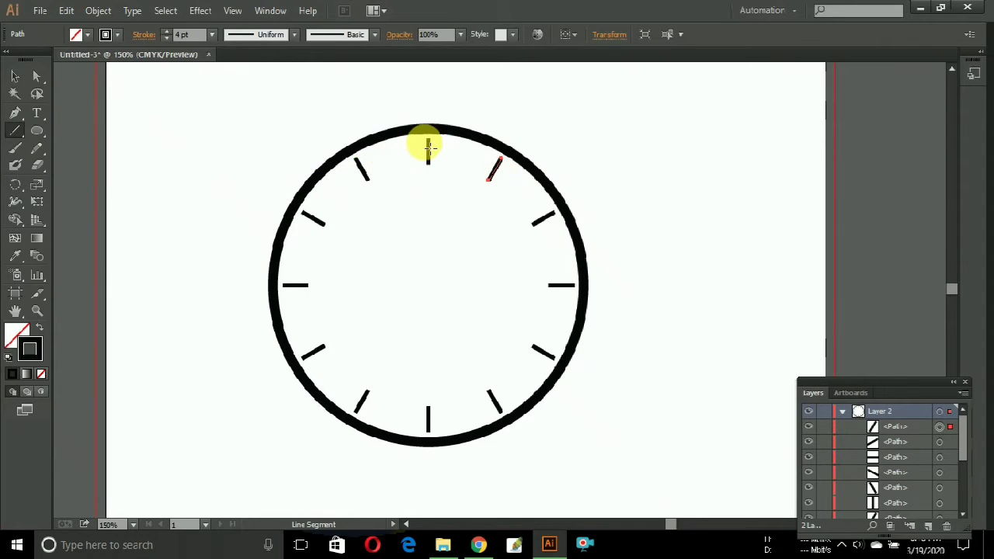
Zoom in on the 12 o'clock tick and draw a short line down over it
{"action": "key", "text": "ctrl+plus"}
{"action": "key", "text": "ctrl+plus"}
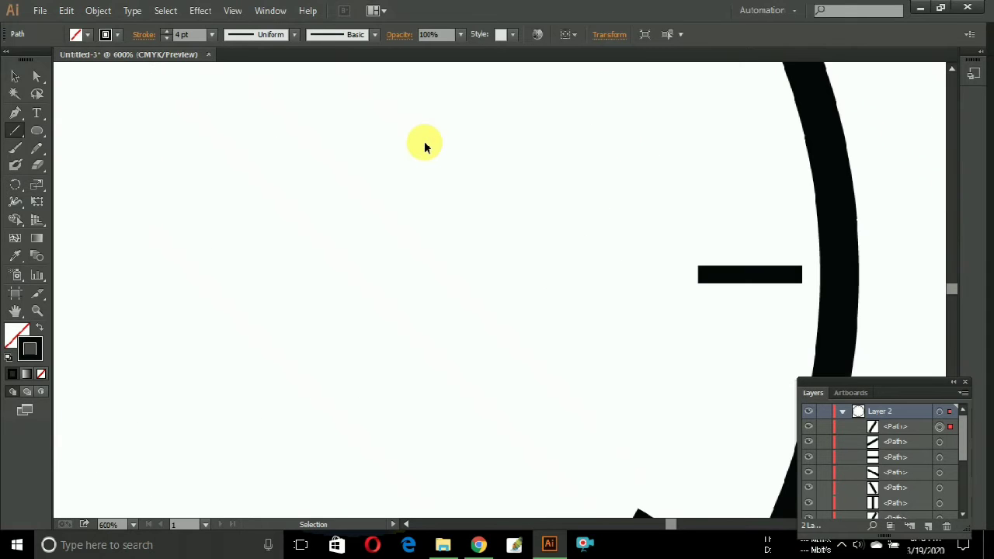
{"action": "left_click", "coordinate": [15, 309]}
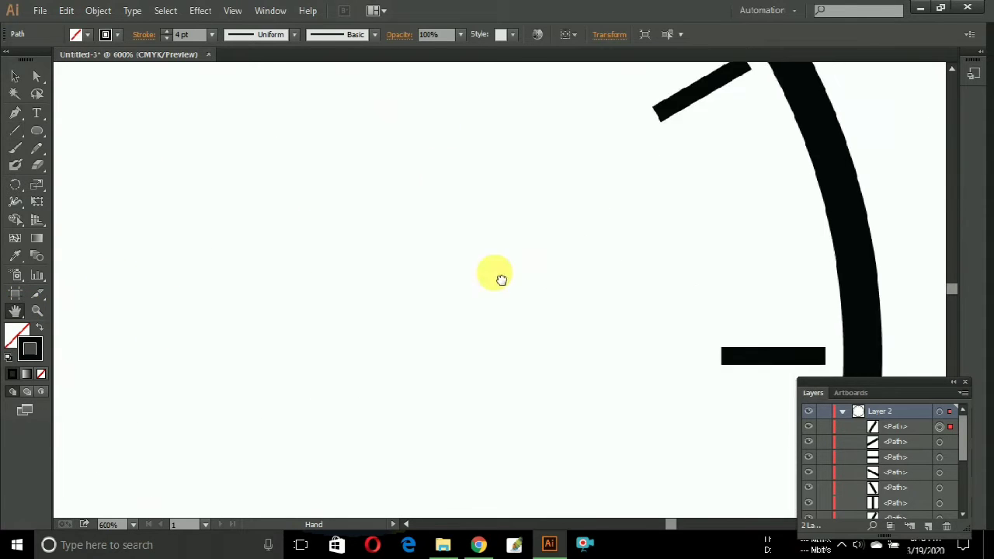
{"action": "left_click_drag", "start_coordinate": [501, 151], "coordinate": [609, 330]}
{"action": "scroll", "coordinate": [574, 287], "scroll_direction": "up", "scroll_amount": 1}
{"action": "scroll", "coordinate": [497, 217], "scroll_direction": "up", "scroll_amount": 1}
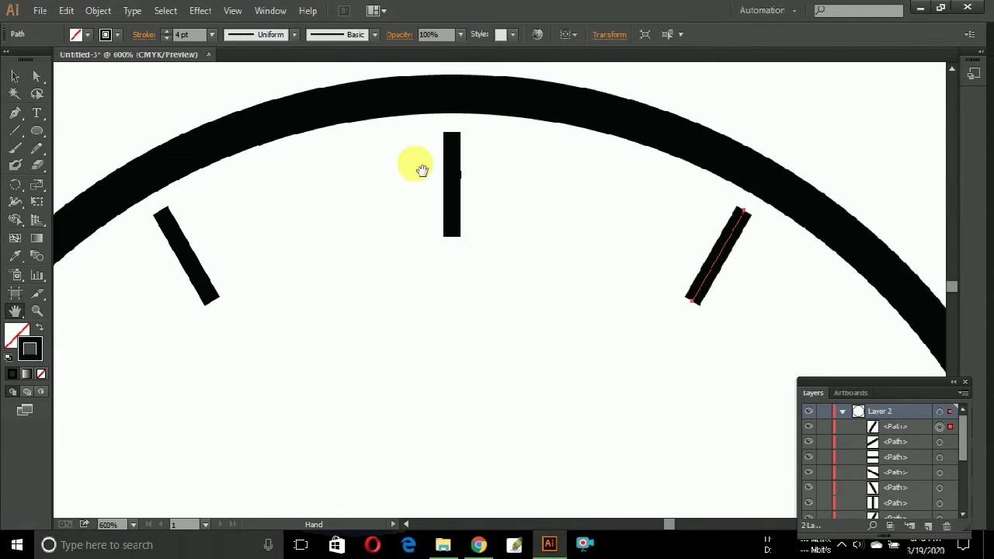
{"action": "left_click", "coordinate": [19, 137]}
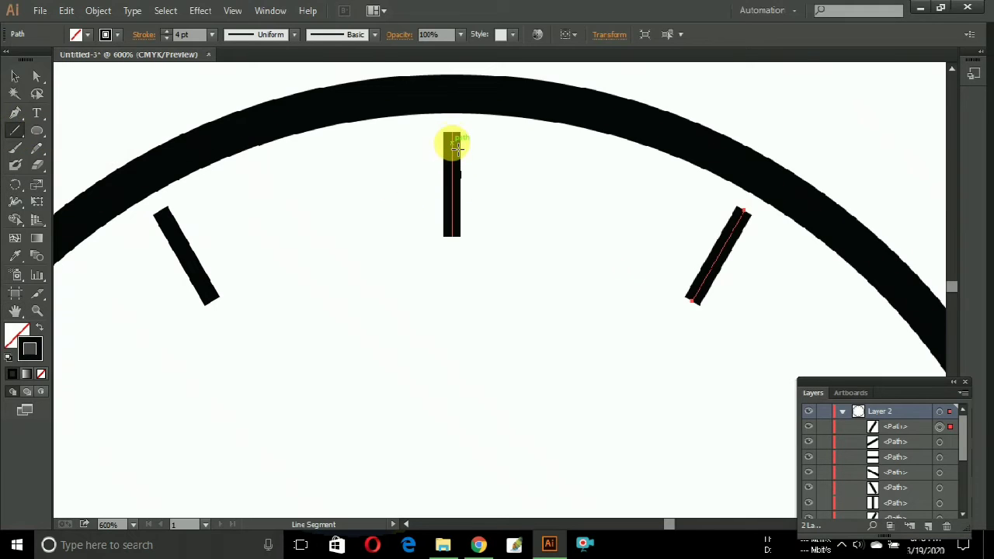
{"action": "left_click_drag", "start_coordinate": [457, 137], "coordinate": [454, 190]}
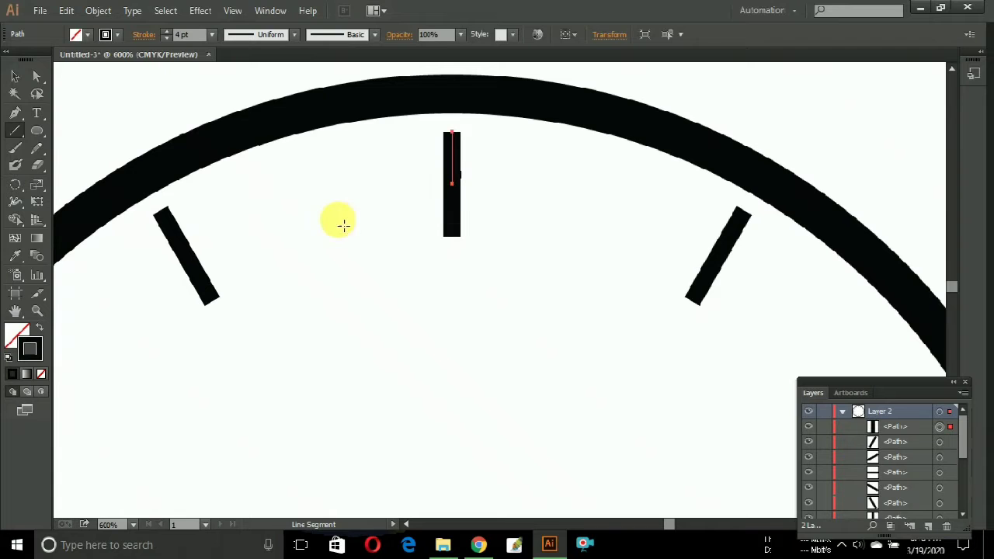
Colour the new line light blue-grey and thin its stroke to 2 pt
{"action": "double_click", "coordinate": [35, 360]}
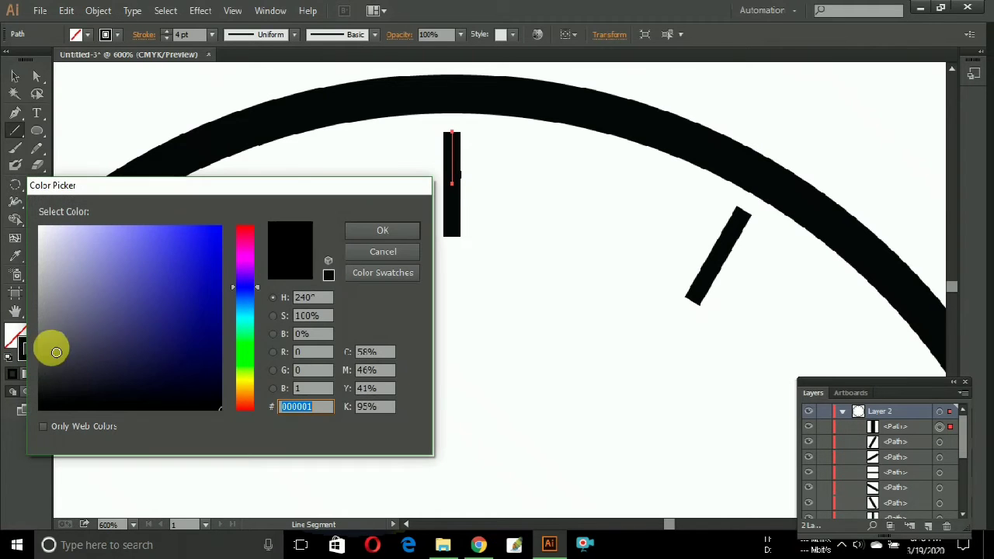
{"action": "mouse_move", "coordinate": [187, 326]}
{"action": "left_mouse_down"}
{"action": "mouse_move", "coordinate": [67, 263]}
{"action": "mouse_move", "coordinate": [89, 302]}
{"action": "left_mouse_up"}
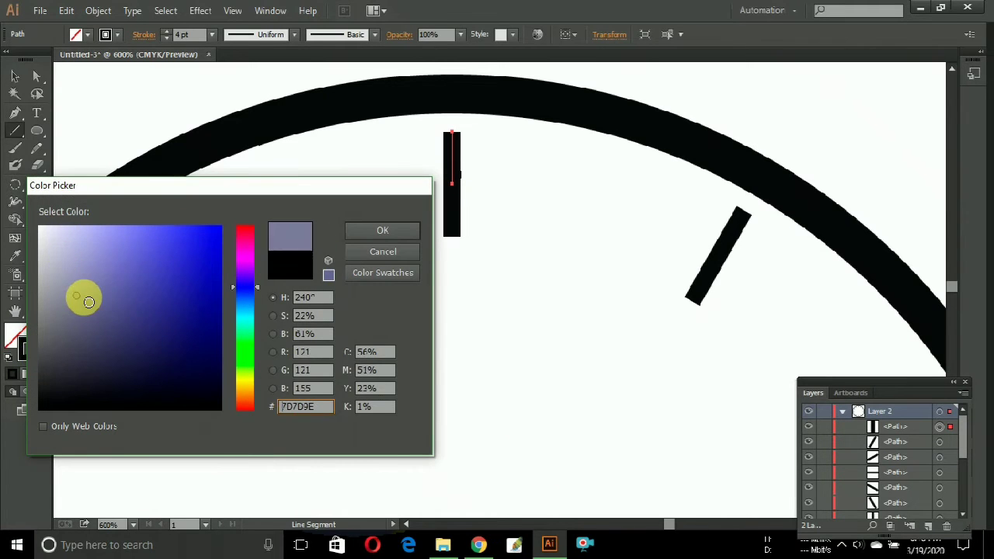
{"action": "left_click", "coordinate": [396, 230]}
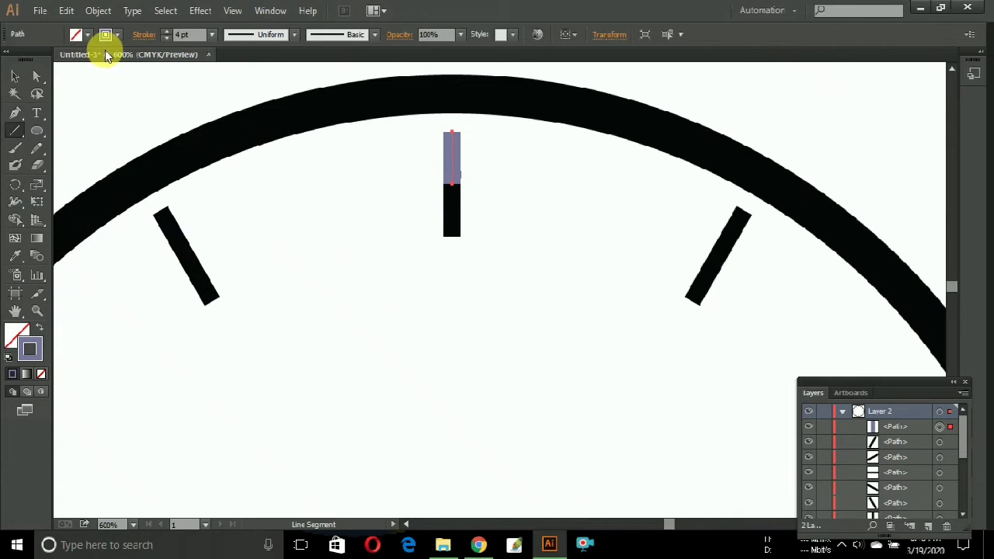
{"action": "left_click", "coordinate": [165, 39]}
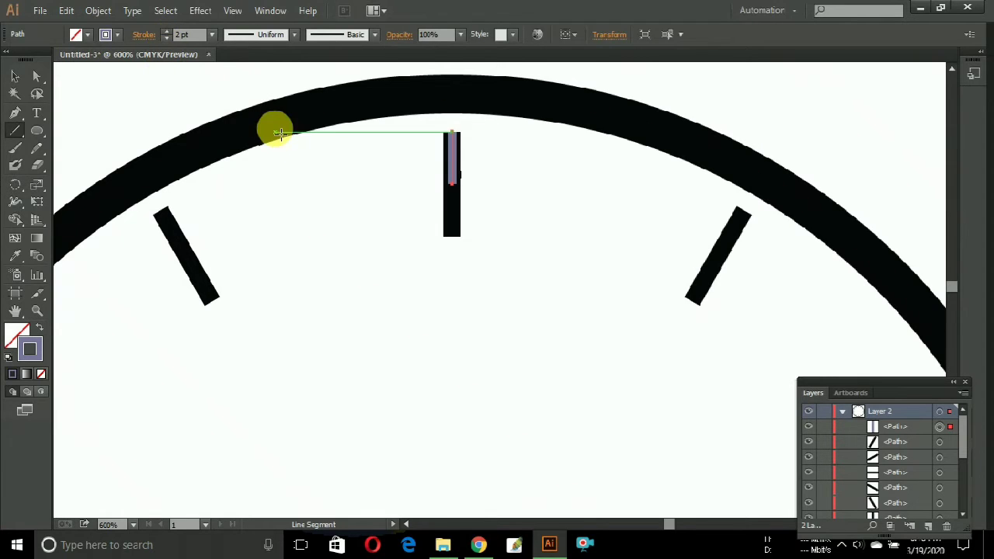
Copy the blue-grey tick at 6° around the clock centre, repeating with Ctrl+D for minute ticks
{"action": "scroll", "coordinate": [119, 149], "scroll_direction": "down", "scroll_amount": 1}
{"action": "scroll", "coordinate": [118, 149], "scroll_direction": "down", "scroll_amount": 1}
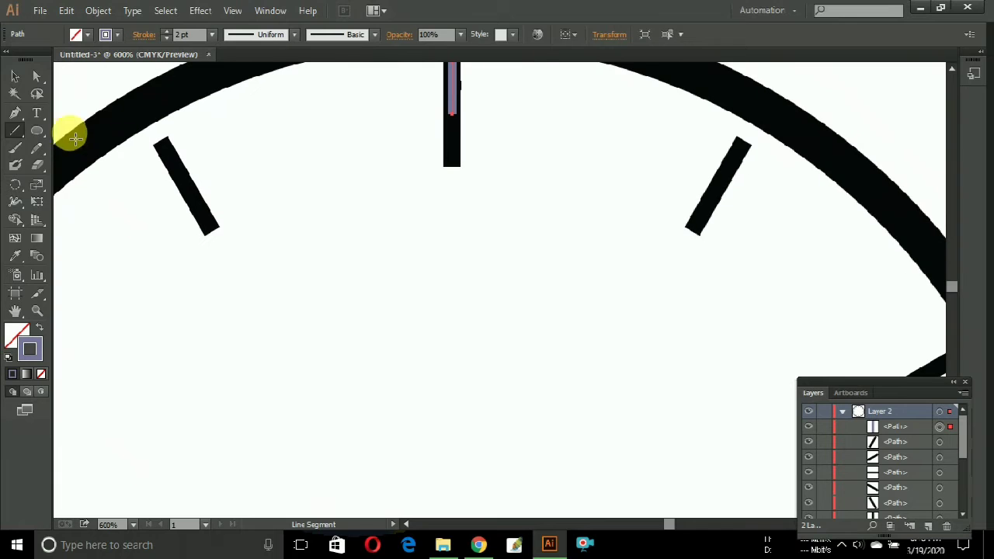
{"action": "left_click", "coordinate": [15, 184]}
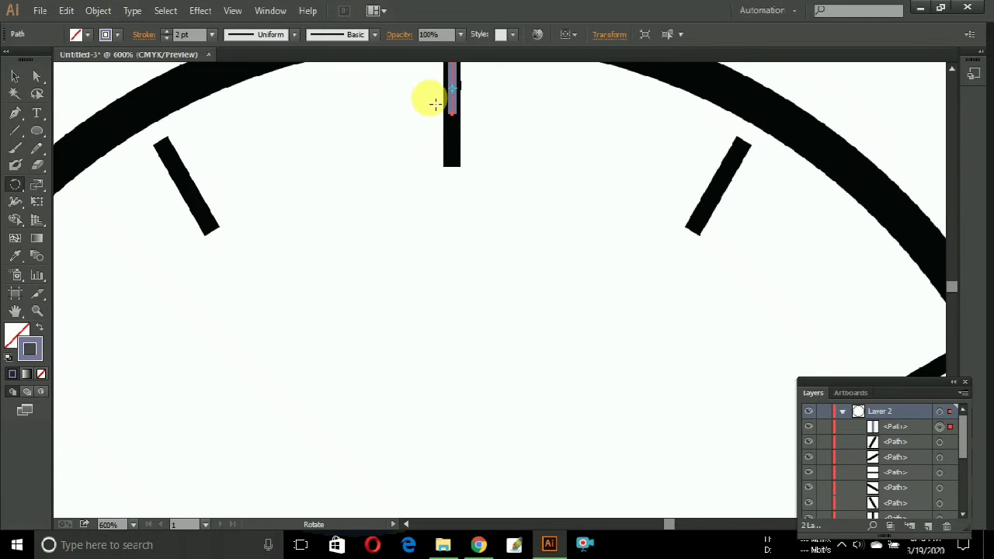
{"action": "key", "text": "ctrl+minus"}
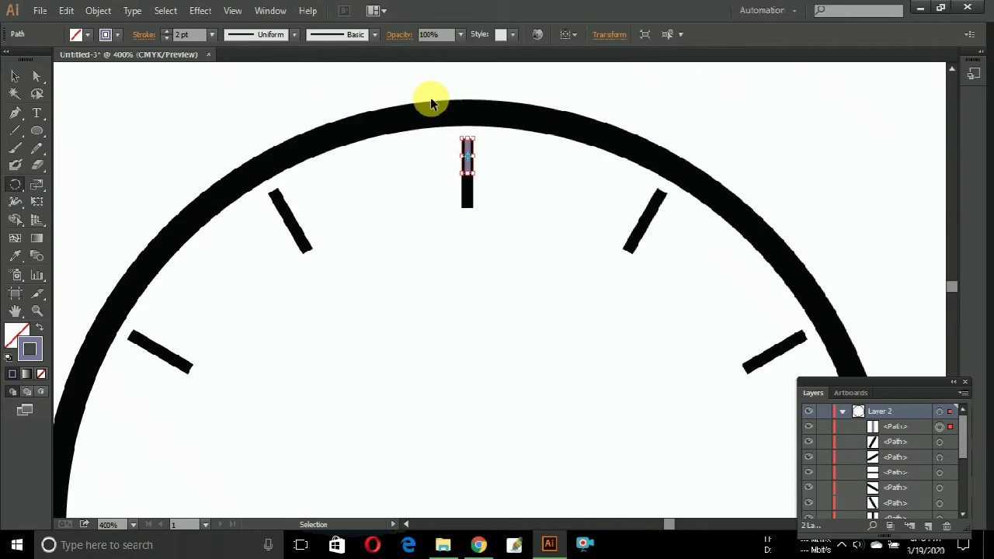
{"action": "key", "text": "ctrl+minus"}
{"action": "scroll", "coordinate": [513, 409], "scroll_direction": "down", "scroll_amount": 2}
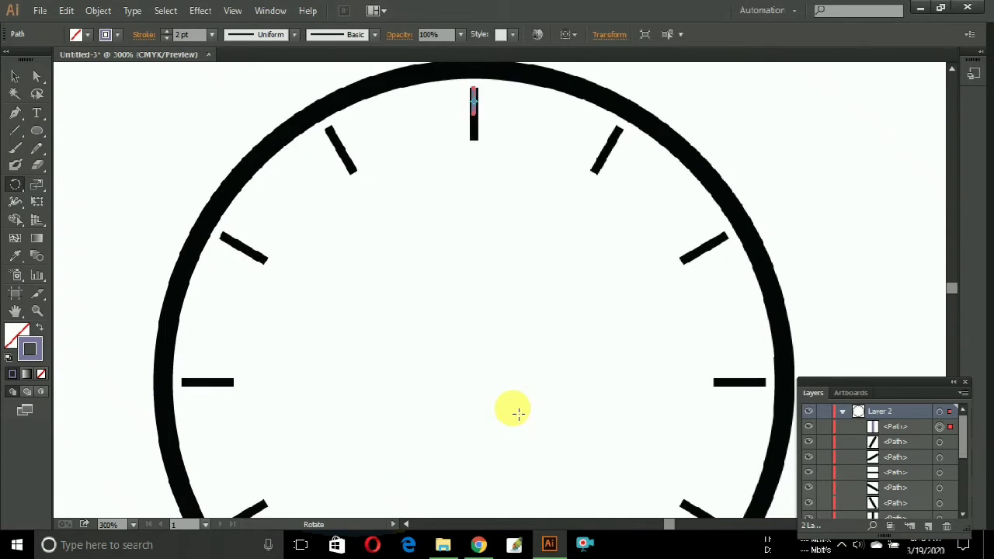
{"action": "scroll", "coordinate": [495, 148], "scroll_direction": "down", "scroll_amount": 1}
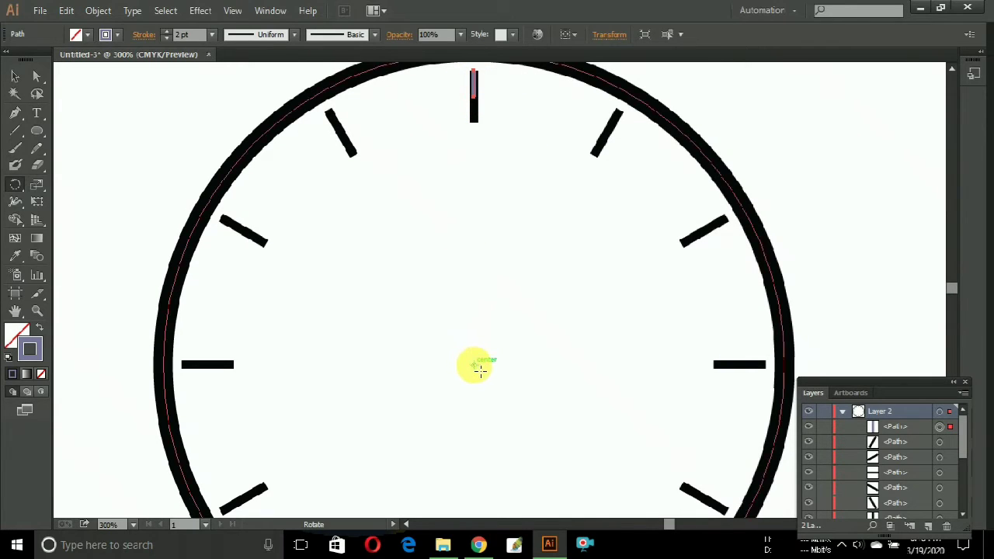
{"action": "left_click", "coordinate": [477, 369], "text": "alt"}
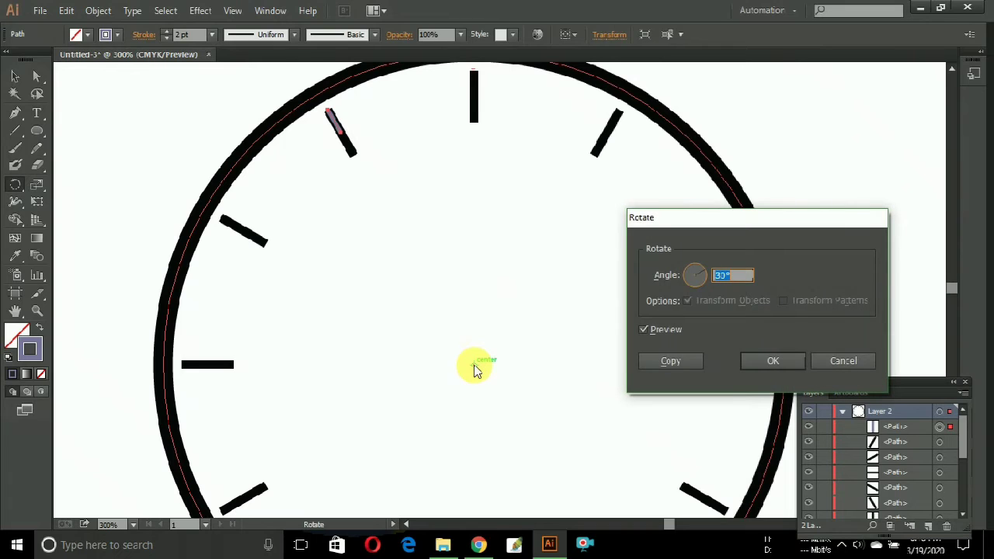
{"action": "key", "text": "BackSpace"}
{"action": "type", "text": "6"}
{"action": "left_click", "coordinate": [672, 361]}
{"action": "key", "text": "ctrl+d"}
{"action": "key", "text": "ctrl+d"}
{"action": "key", "text": "ctrl+d"}
{"action": "key", "text": "ctrl+d"}
{"action": "key", "text": "ctrl+d"}
{"action": "key", "text": "ctrl+d"}
{"action": "key", "text": "ctrl+d"}
{"action": "key", "text": "ctrl+d"}
{"action": "key", "text": "ctrl+d"}
{"action": "key", "text": "ctrl+d"}
{"action": "key", "text": "ctrl+d"}
{"action": "key", "text": "ctrl+d"}
{"action": "key", "text": "ctrl+d"}
{"action": "key", "text": "ctrl+d"}
{"action": "key", "text": "ctrl+d"}
{"action": "key", "text": "ctrl+d"}
{"action": "key", "text": "ctrl+d"}
{"action": "key", "text": "ctrl+d"}
{"action": "key", "text": "ctrl+d"}
{"action": "key", "text": "ctrl+d"}
{"action": "key", "text": "ctrl+d"}
{"action": "key", "text": "ctrl+d"}
{"action": "key", "text": "ctrl+d"}
{"action": "key", "text": "ctrl+d"}
{"action": "key", "text": "ctrl+d"}
{"action": "key", "text": "ctrl+d"}
{"action": "key", "text": "ctrl+d"}
{"action": "key", "text": "ctrl+d"}
{"action": "key", "text": "ctrl+d"}
{"action": "key", "text": "ctrl+d"}
{"action": "key", "text": "ctrl+d"}
{"action": "key", "text": "ctrl+d"}
{"action": "key", "text": "ctrl+d"}
{"action": "key", "text": "ctrl+d"}
{"action": "key", "text": "ctrl+d"}
{"action": "key", "text": "ctrl+d"}
{"action": "key", "text": "ctrl+d"}
{"action": "key", "text": "ctrl+d"}
{"action": "key", "text": "ctrl+d"}
{"action": "key", "text": "ctrl+d"}
{"action": "key", "text": "ctrl+d"}
{"action": "key", "text": "ctrl+d"}
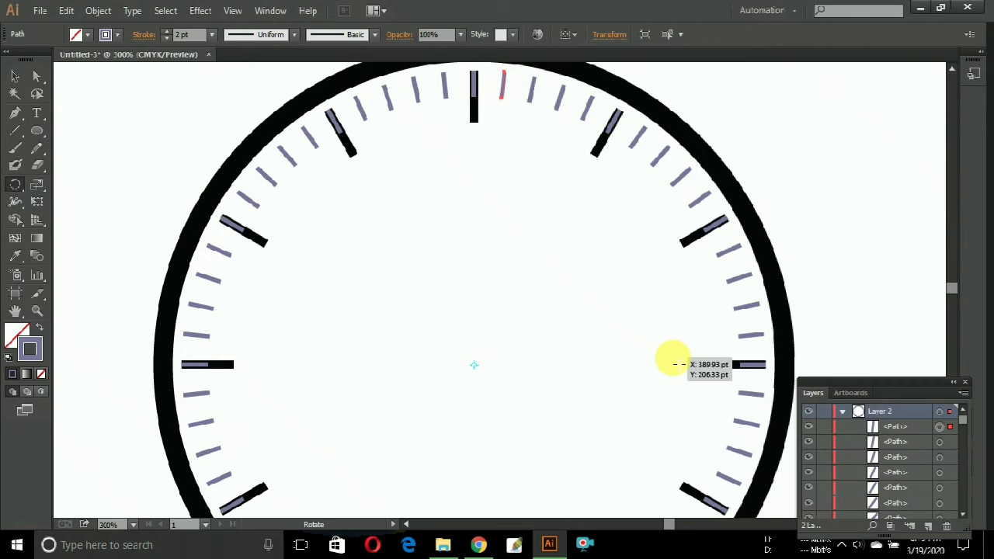
{"action": "key", "text": "shift+m"}
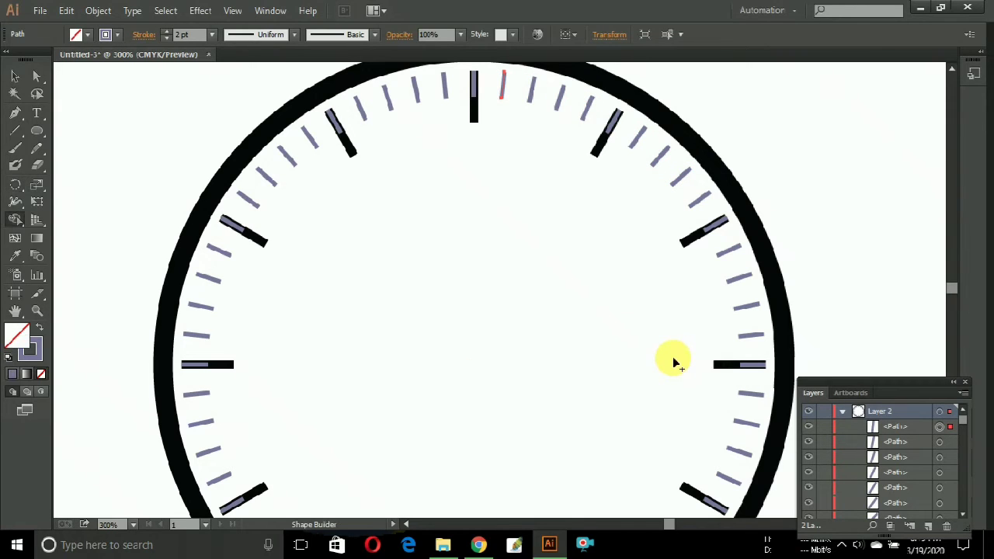
{"action": "left_click", "coordinate": [14, 76]}
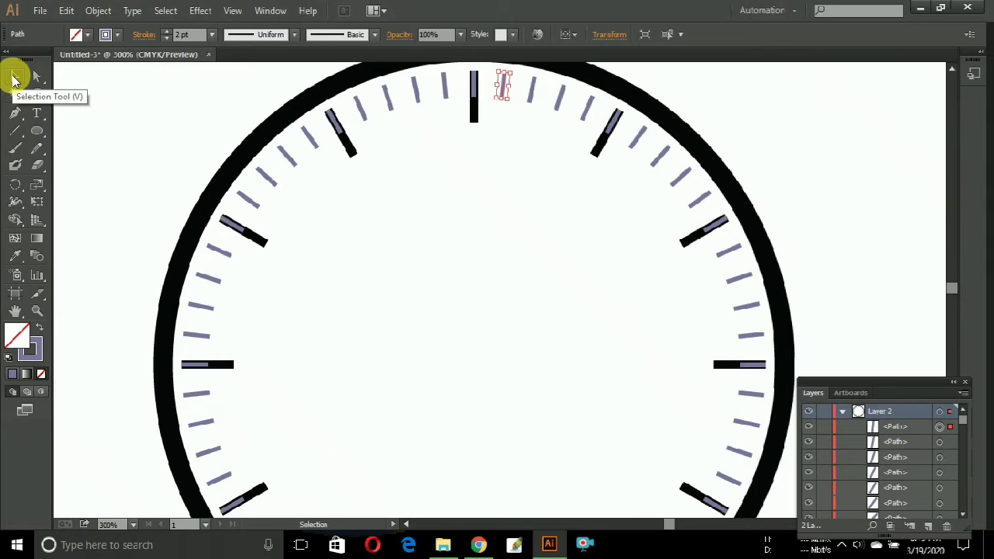
{"action": "key", "text": "shift+m"}
{"action": "key", "text": "shift+k"}
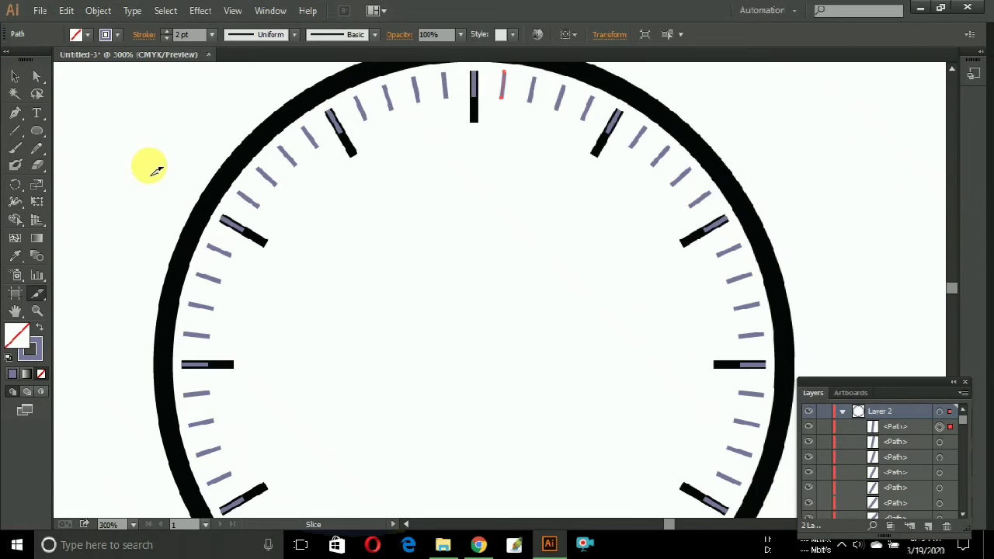
{"action": "left_click", "coordinate": [15, 76]}
{"action": "left_click", "coordinate": [72, 114]}
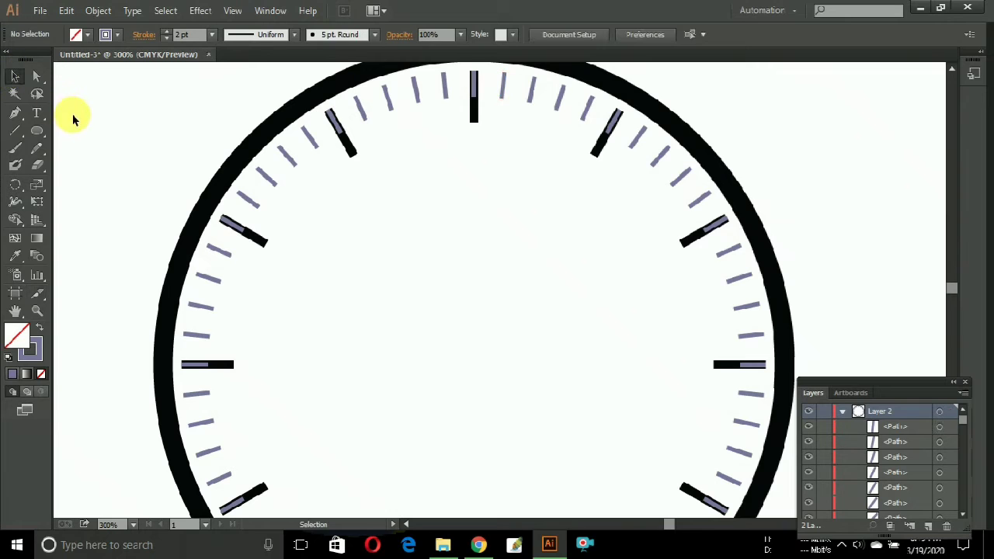
{"action": "key", "text": "shift+m"}
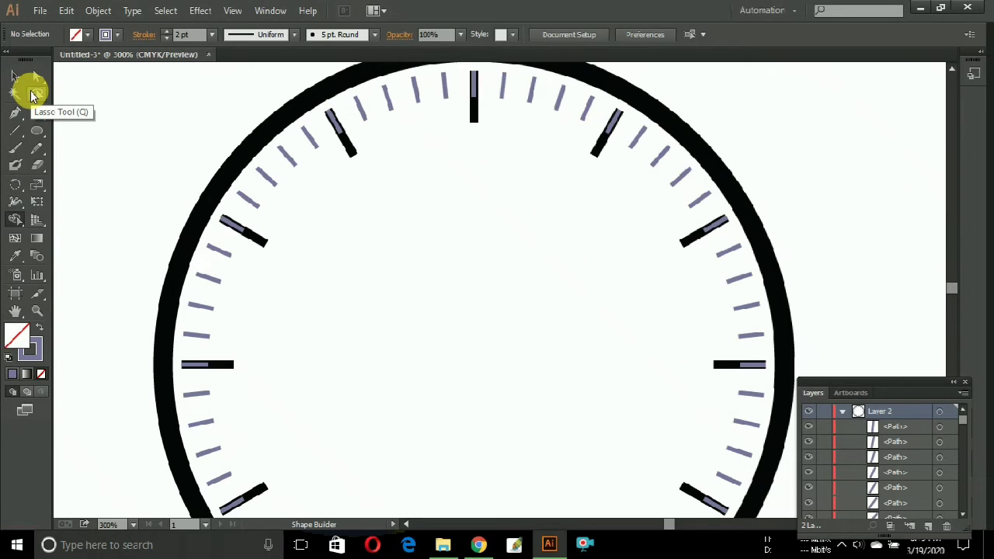
{"action": "left_click", "coordinate": [21, 79]}
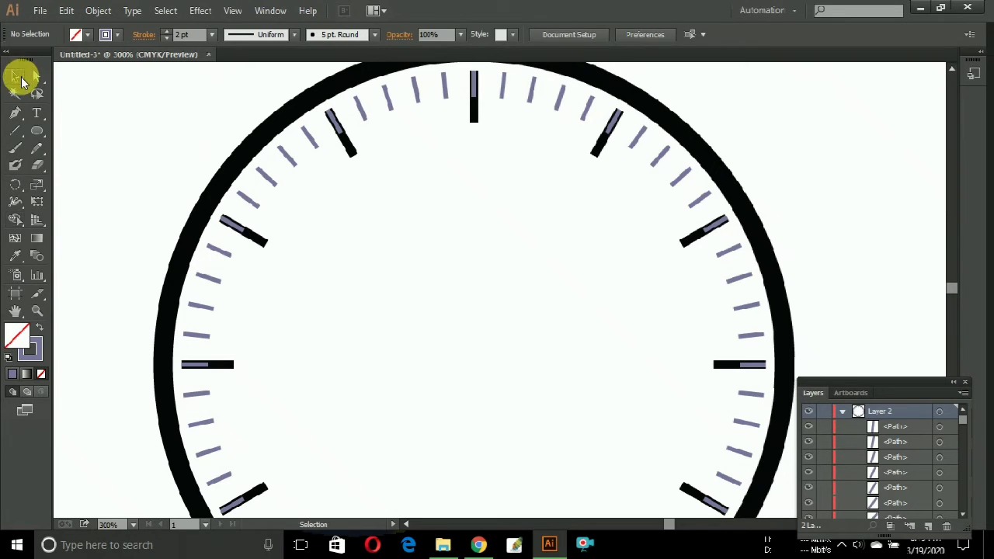
{"action": "key", "text": "ctrl+minus"}
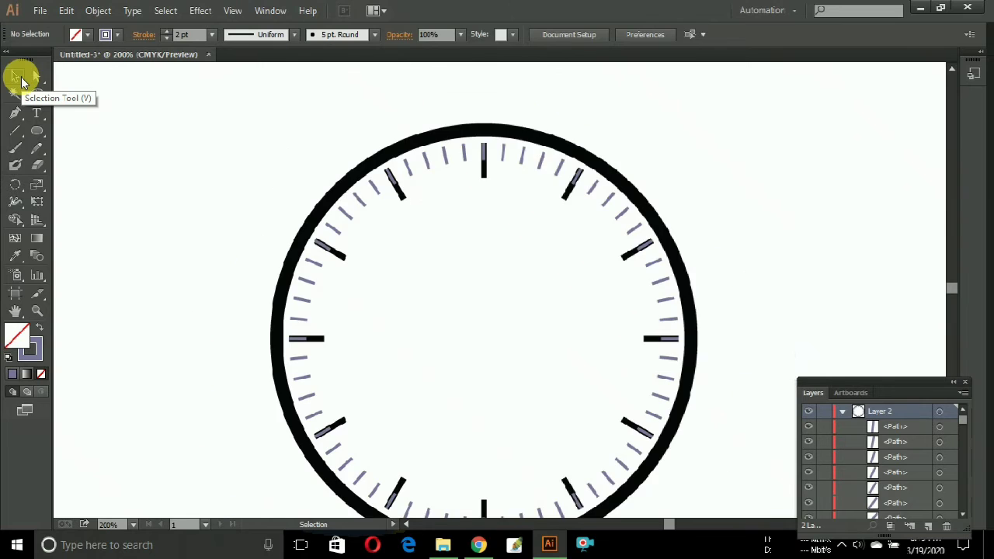
{"action": "key", "text": "ctrl+minus"}
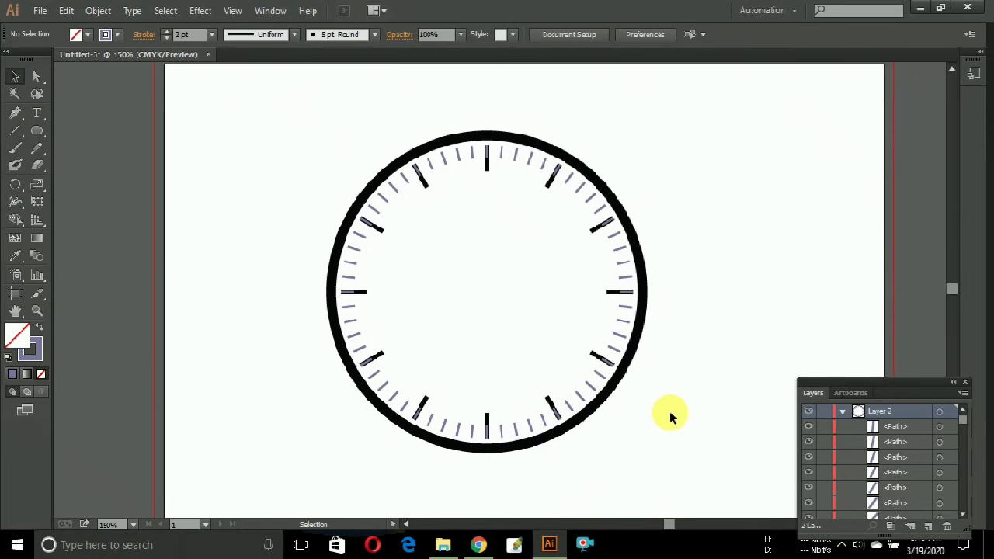
{"action": "left_click", "coordinate": [13, 130]}
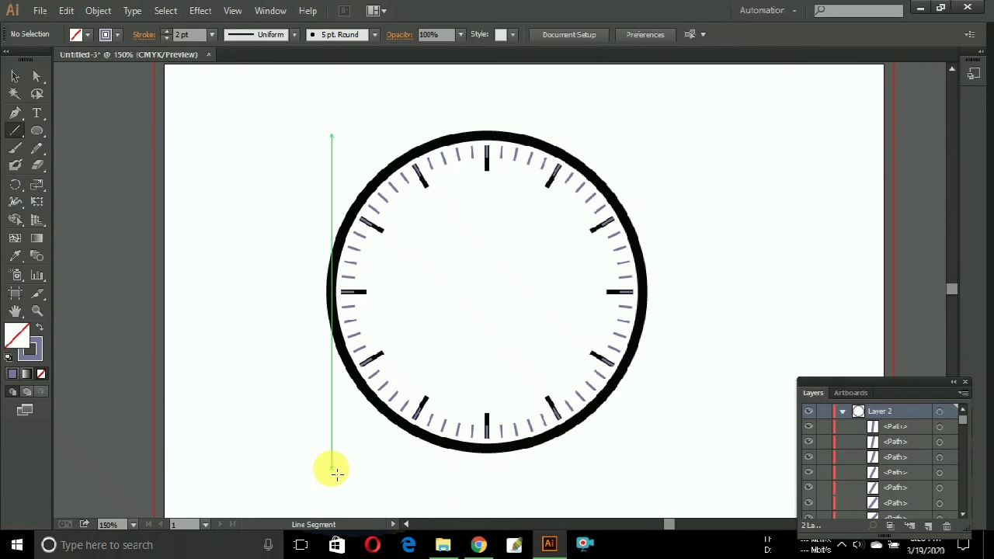
Draw a hand line from near the 11 o'clock tick to the clock centre
{"action": "key", "text": "v"}
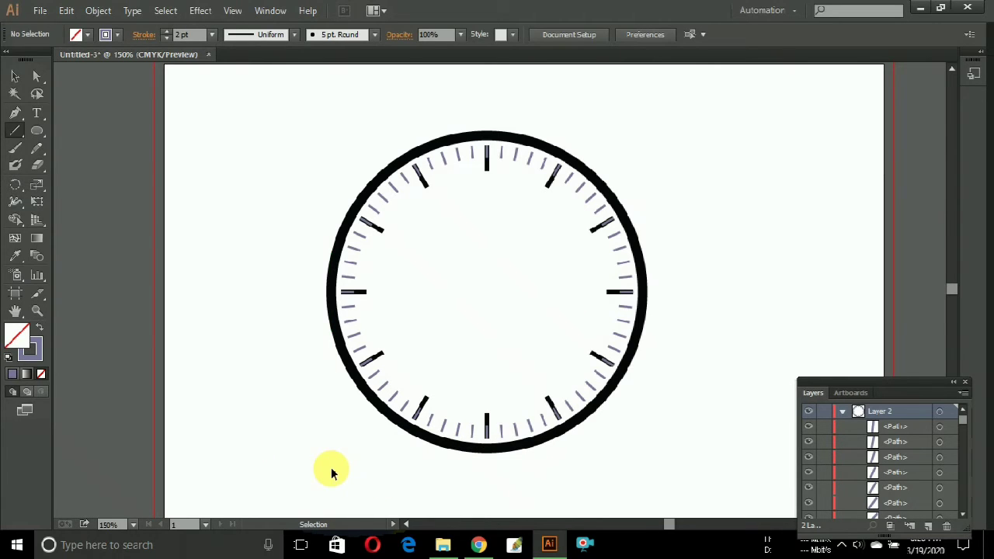
{"action": "key", "text": "ctrl+plus"}
{"action": "key", "text": "ctrl+plus"}
{"action": "key", "text": "backslash"}
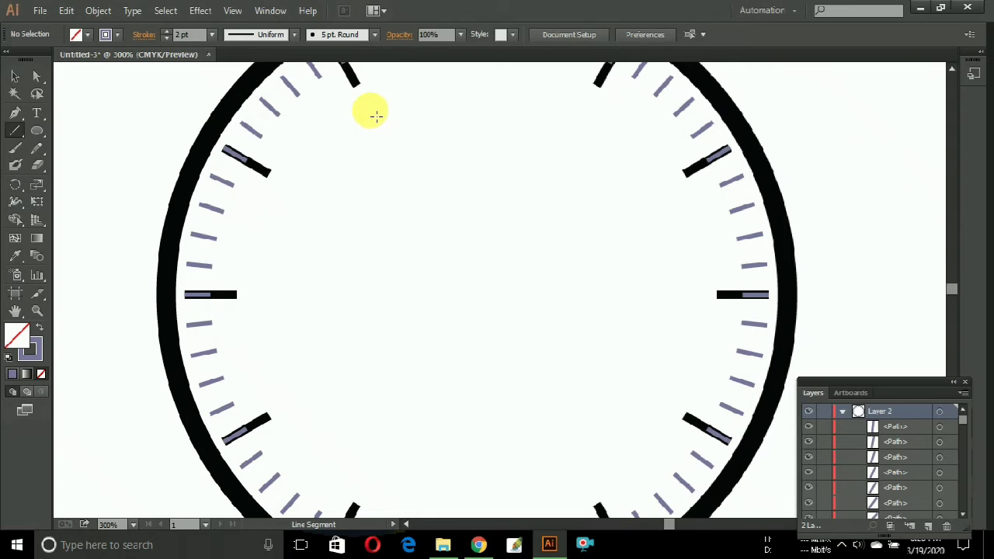
{"action": "left_click_drag", "start_coordinate": [365, 99], "coordinate": [474, 296]}
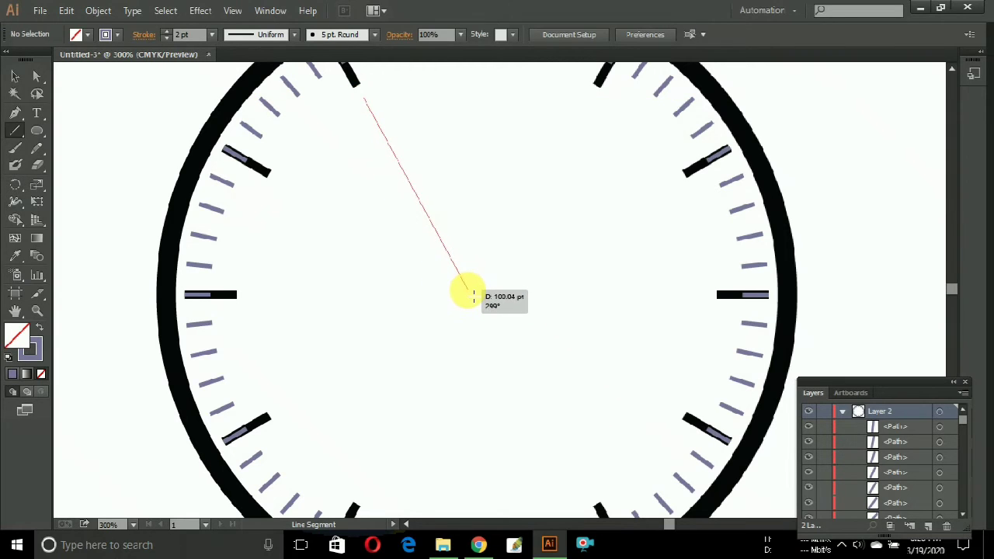
{"action": "mouse_move", "coordinate": [473, 296]}
{"action": "left_mouse_down"}
{"action": "mouse_move", "coordinate": [480, 307]}
{"action": "mouse_move", "coordinate": [476, 300]}
{"action": "left_mouse_up"}
Give the hand a tapered width profile and 7 pt stroke; draw a second hand toward lower left
{"action": "left_click", "coordinate": [293, 36]}
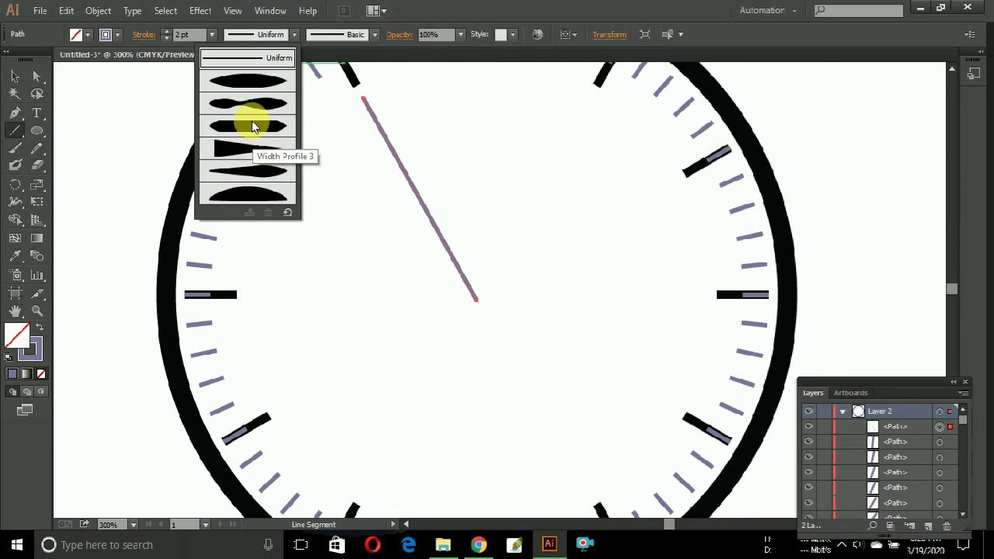
{"action": "left_click", "coordinate": [254, 104]}
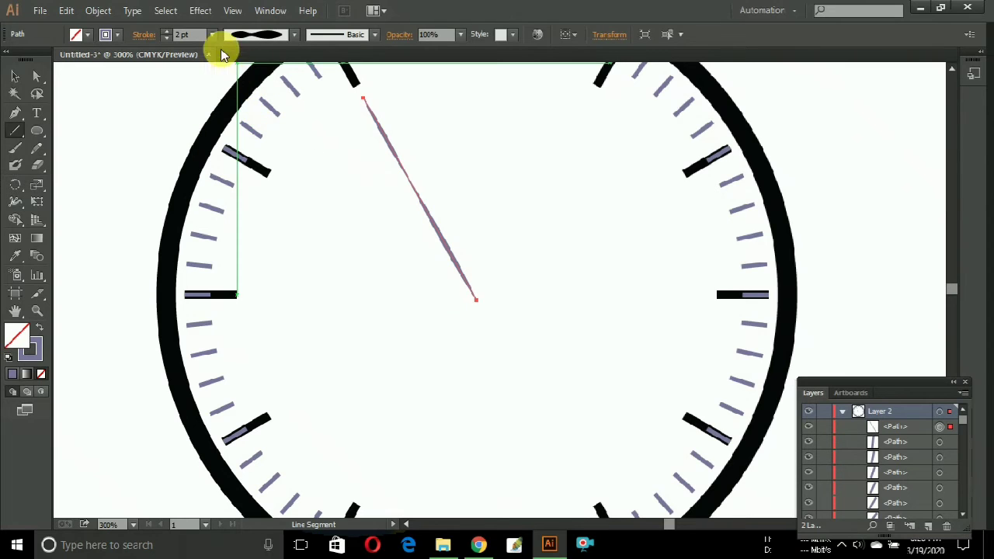
{"action": "left_click", "coordinate": [170, 33]}
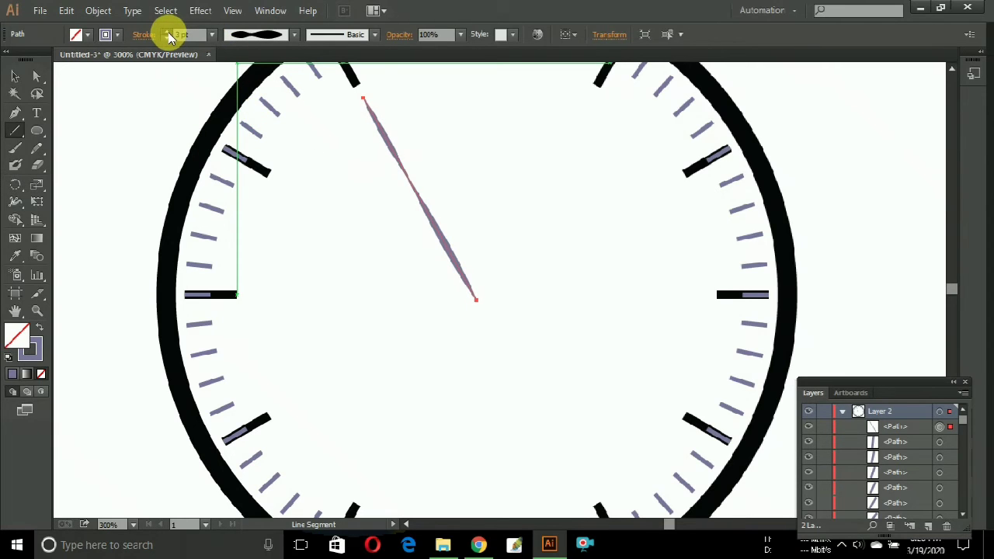
{"action": "left_click", "coordinate": [169, 33]}
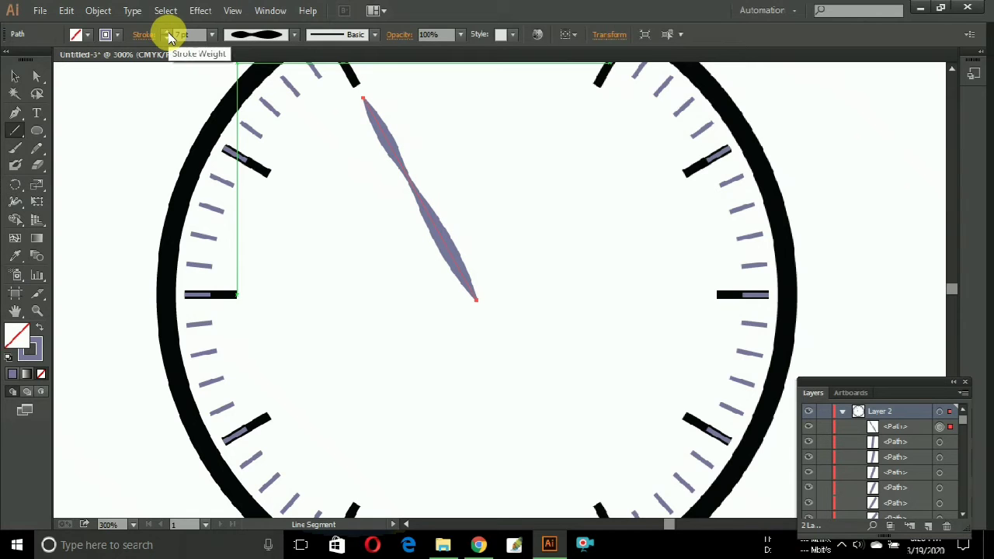
{"action": "left_click", "coordinate": [17, 131]}
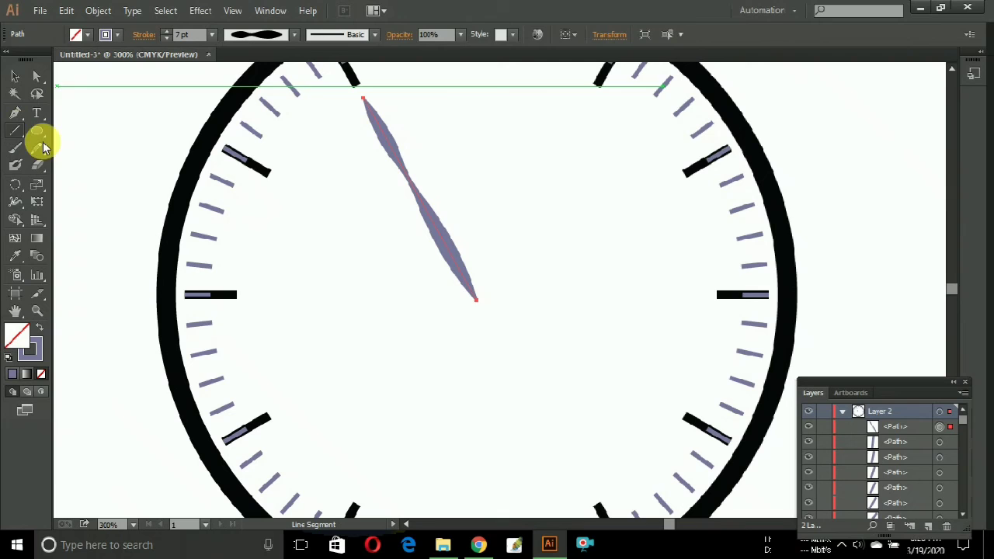
{"action": "mouse_move", "coordinate": [483, 307]}
{"action": "left_mouse_down"}
{"action": "mouse_move", "coordinate": [308, 463]}
{"action": "mouse_move", "coordinate": [305, 456]}
{"action": "left_mouse_up"}
Give the lower-left hand a tapered width profile and a thicker stroke
{"action": "left_click", "coordinate": [292, 43]}
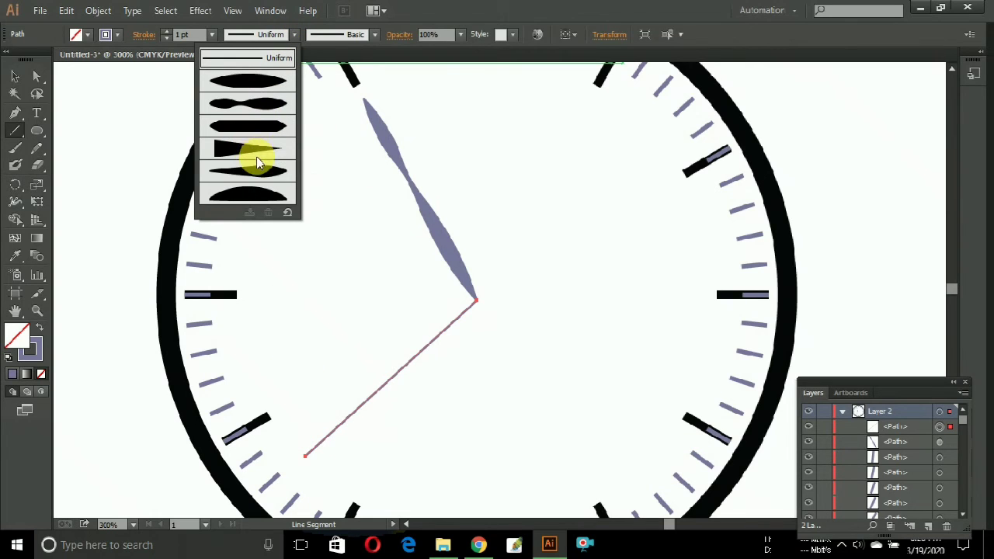
{"action": "left_click", "coordinate": [249, 106]}
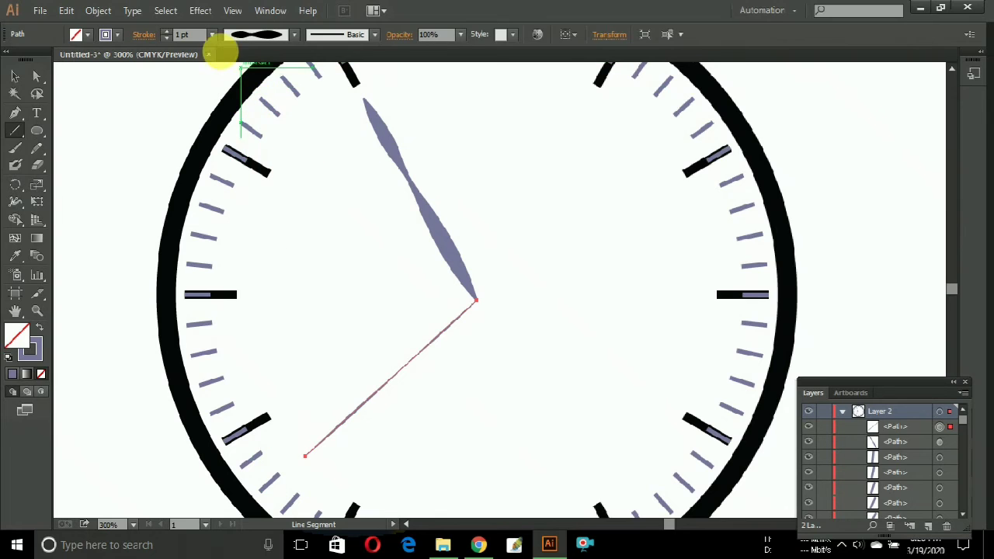
{"action": "left_click", "coordinate": [170, 36]}
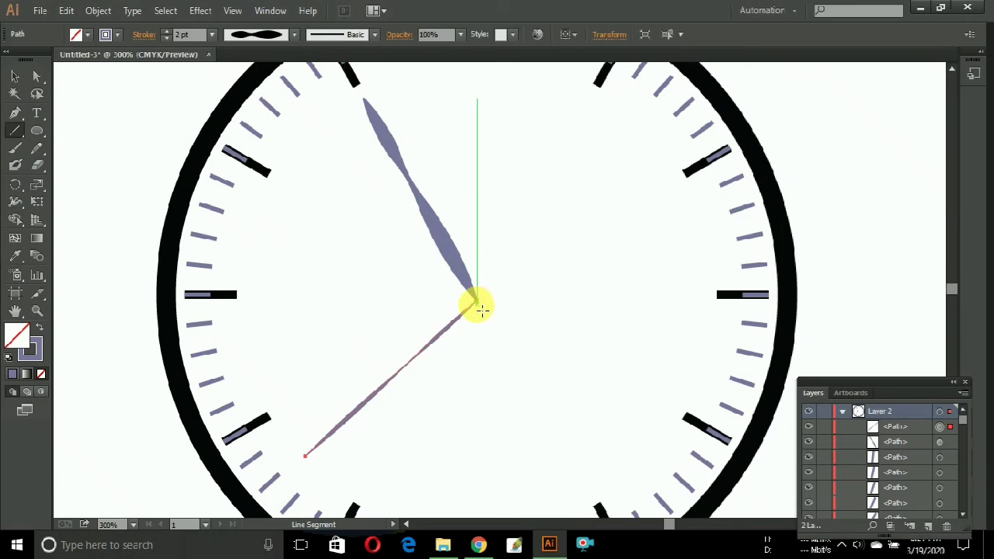
Draw a tapered third hand toward 2 o'clock and extend its tip further right
{"action": "left_click_drag", "start_coordinate": [483, 305], "coordinate": [604, 251]}
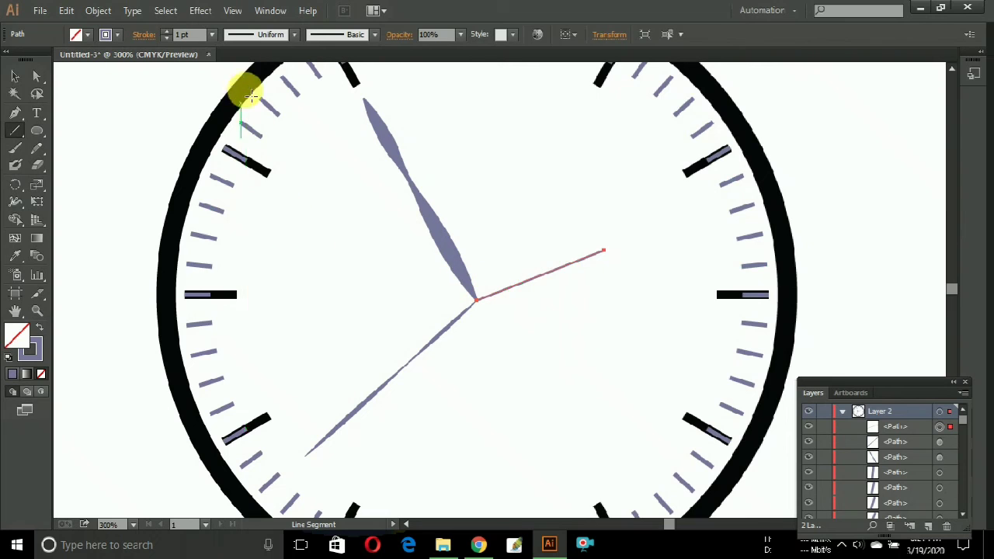
{"action": "left_click", "coordinate": [295, 39]}
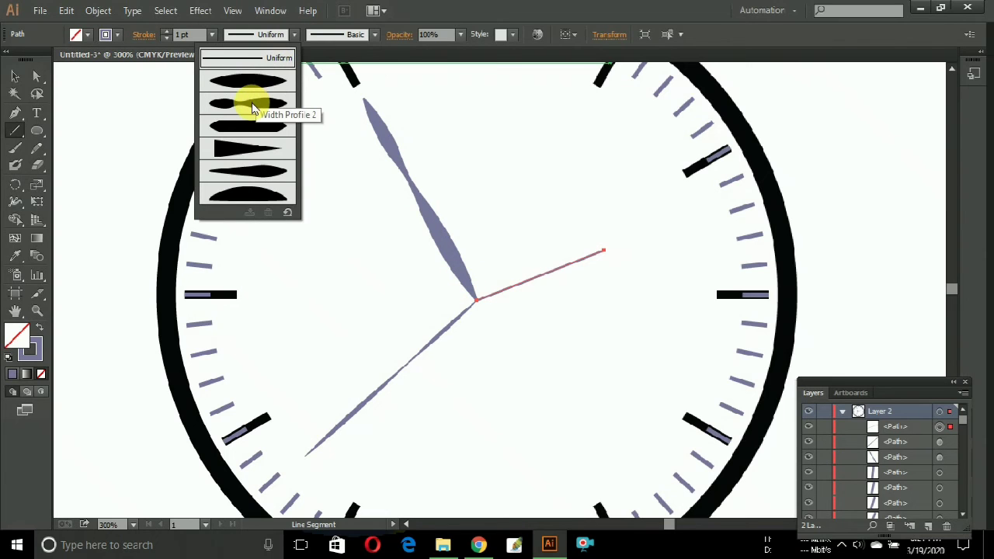
{"action": "left_click", "coordinate": [252, 107]}
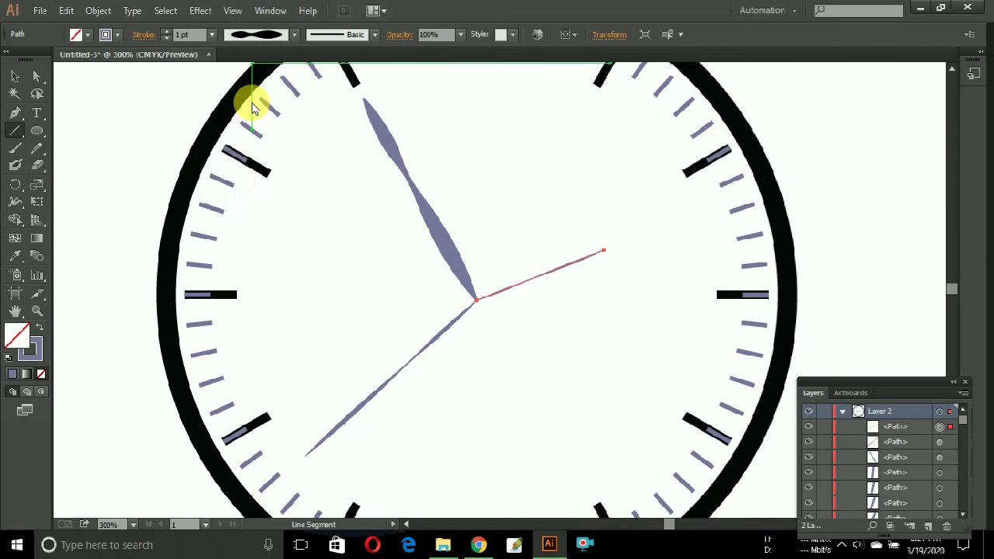
{"action": "left_click", "coordinate": [165, 36]}
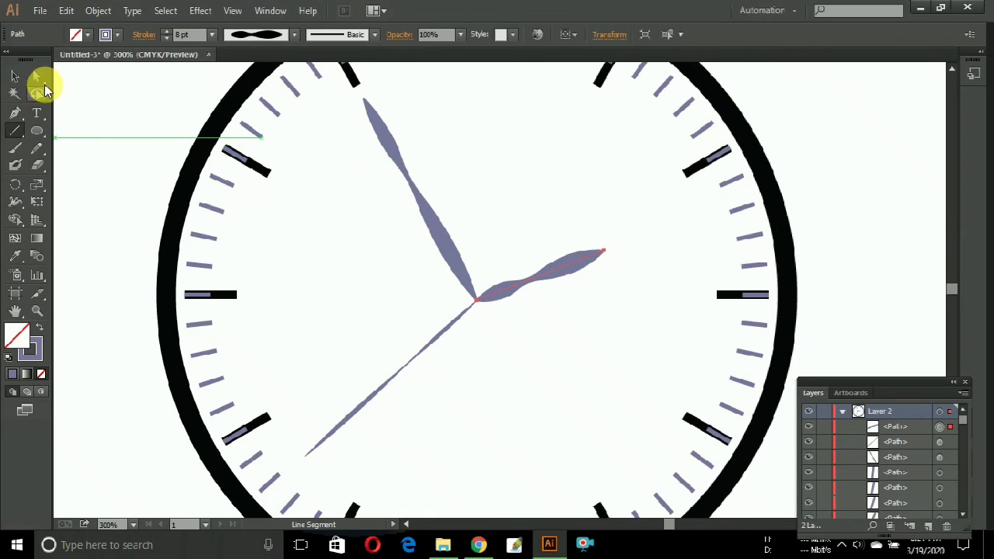
{"action": "left_click", "coordinate": [39, 79]}
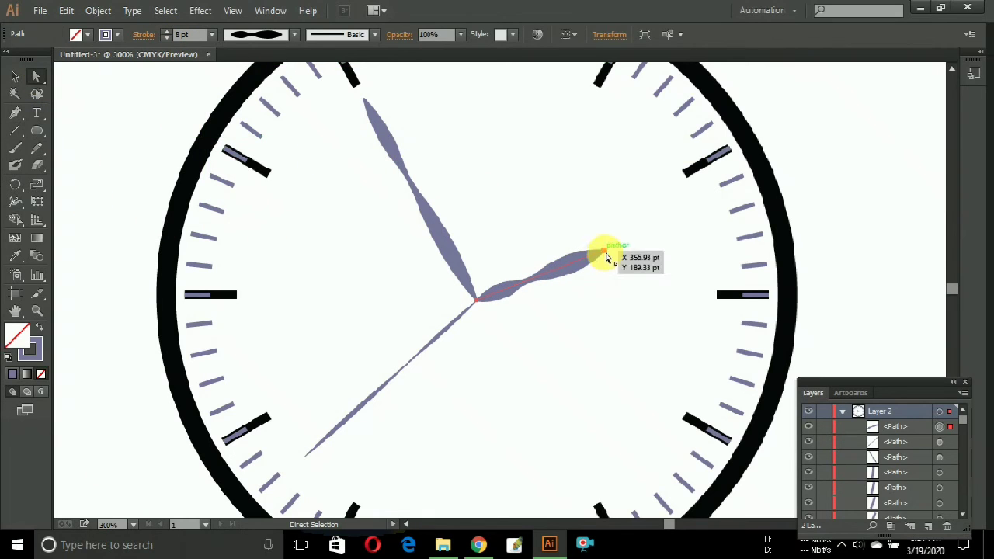
{"action": "left_click_drag", "start_coordinate": [603, 250], "coordinate": [634, 247]}
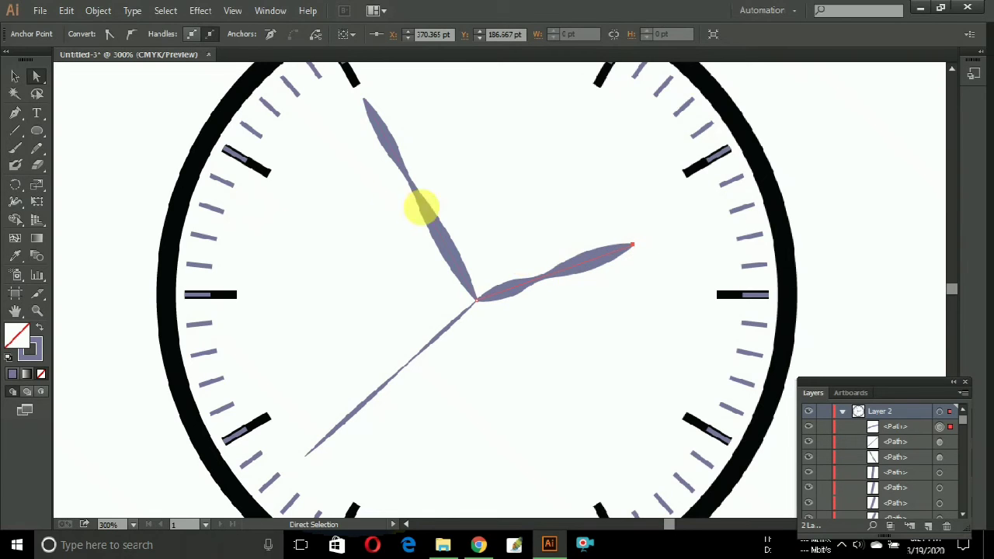
Drag the hands' end anchors outward so the lower-left and 2 o'clock hands reach the ticks
{"action": "left_click_drag", "start_coordinate": [369, 106], "coordinate": [369, 107]}
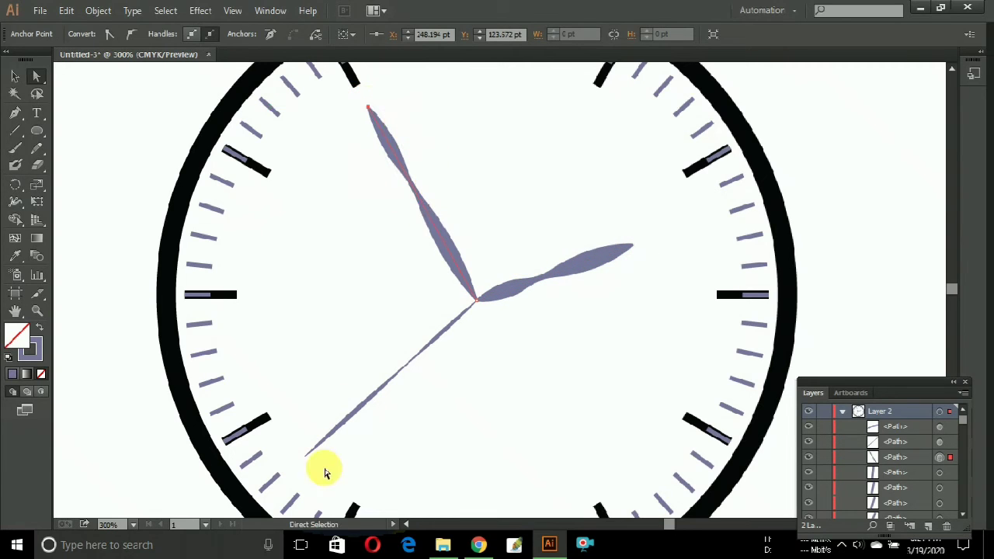
{"action": "left_click_drag", "start_coordinate": [311, 460], "coordinate": [285, 473]}
{"action": "left_click_drag", "start_coordinate": [629, 247], "coordinate": [660, 237]}
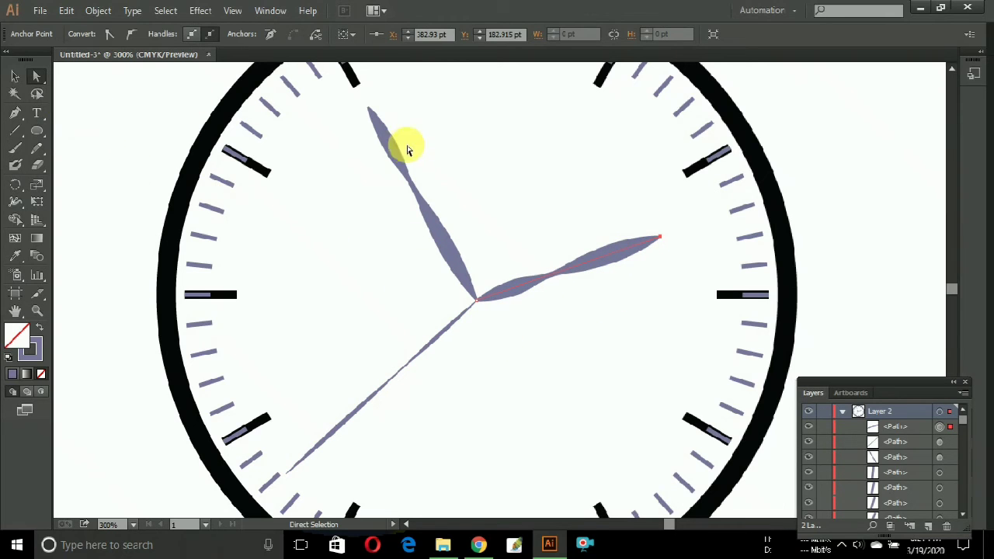
{"action": "left_click", "coordinate": [14, 76]}
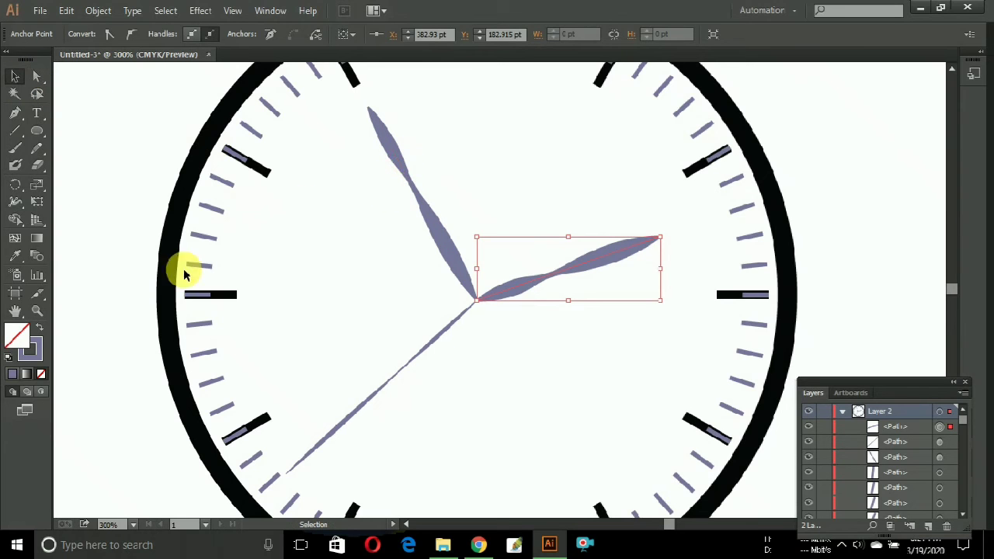
Try sampling the rim's black onto the hour hand with the Eyedropper, then undo it
{"action": "double_click", "coordinate": [17, 337]}
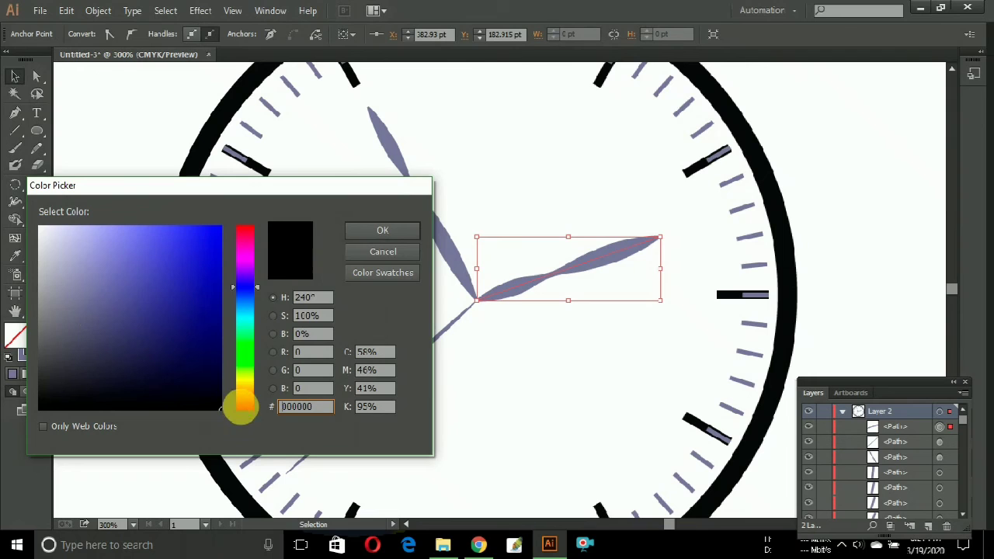
{"action": "left_click", "coordinate": [379, 231]}
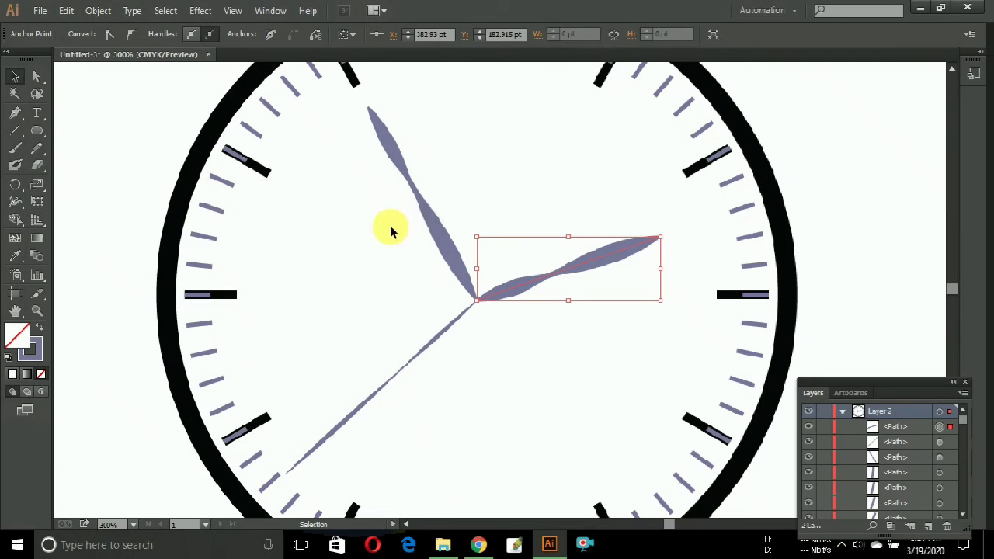
{"action": "left_click", "coordinate": [437, 231]}
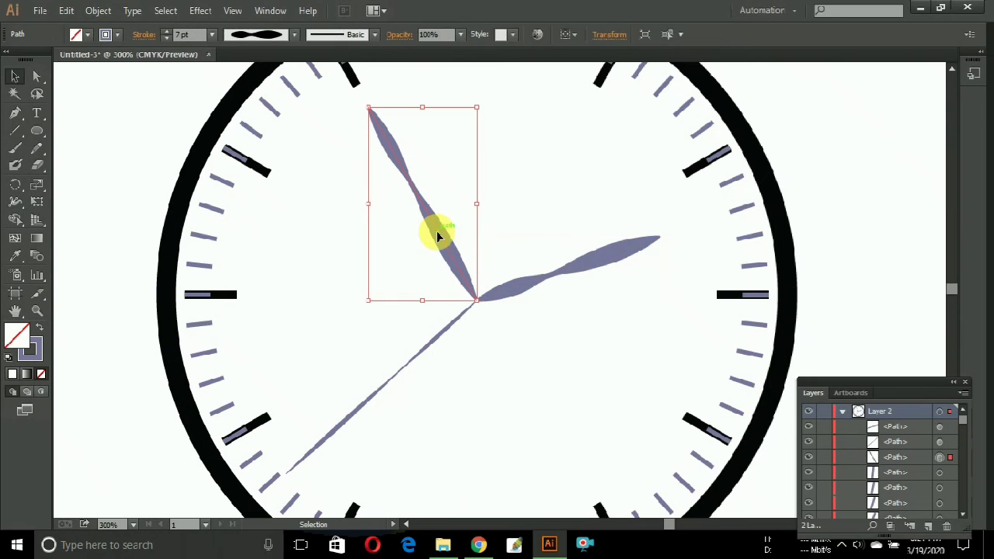
{"action": "left_click", "coordinate": [14, 256]}
{"action": "left_click", "coordinate": [172, 251]}
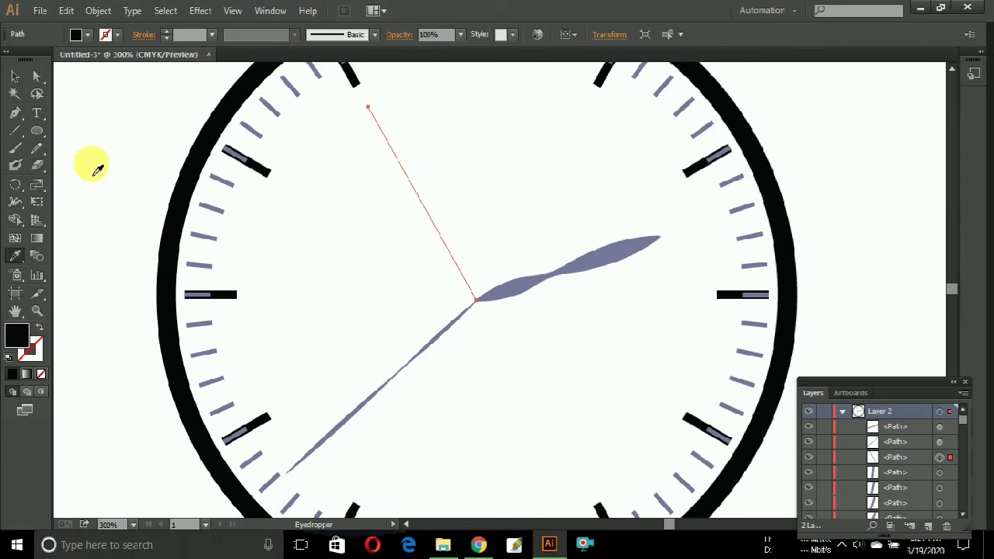
{"action": "left_click", "coordinate": [20, 82]}
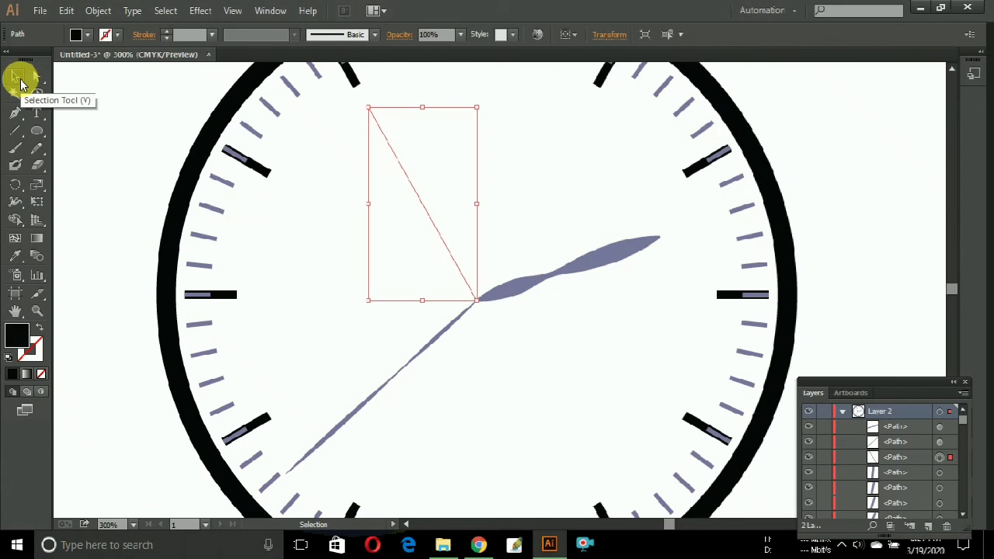
{"action": "key", "text": "ctrl+z"}
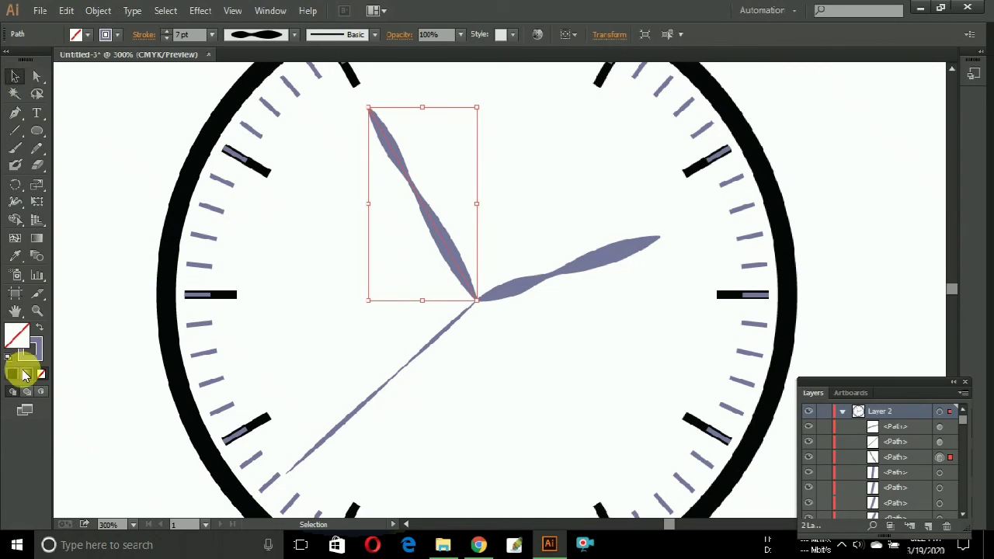
Set the hour hand and thin diagonal hand strokes to black (000000)
{"action": "double_click", "coordinate": [34, 351]}
{"action": "left_click_drag", "start_coordinate": [109, 310], "coordinate": [187, 409]}
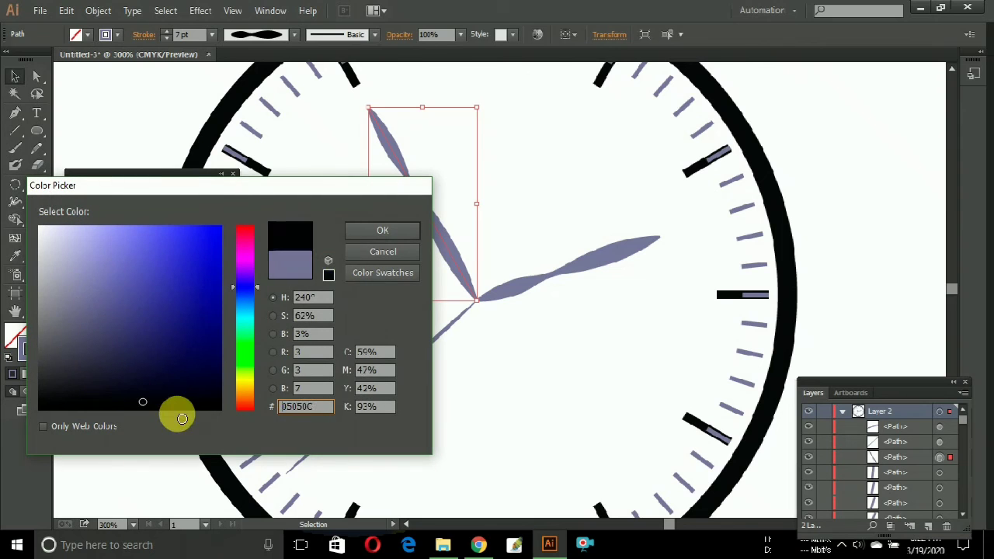
{"action": "left_click", "coordinate": [396, 230]}
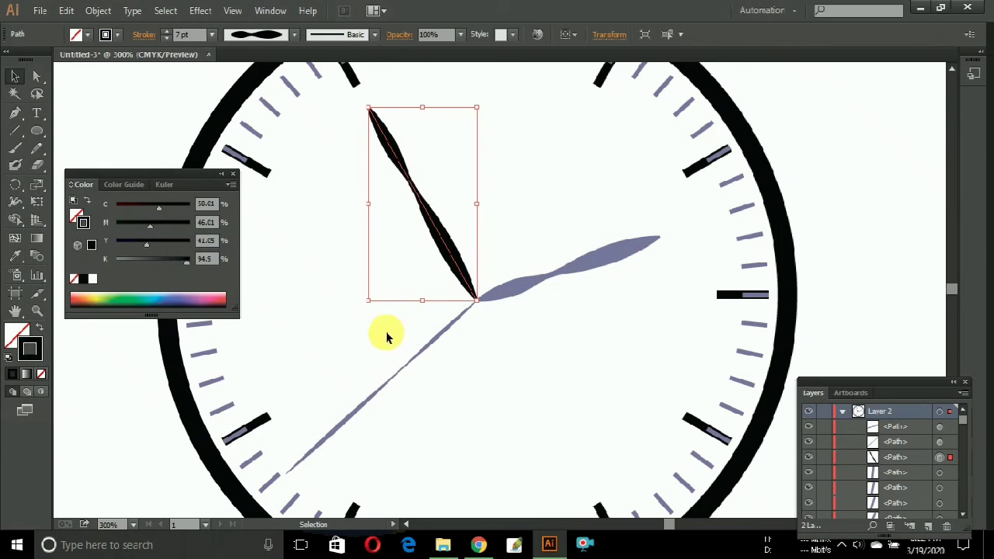
{"action": "left_click", "coordinate": [384, 391]}
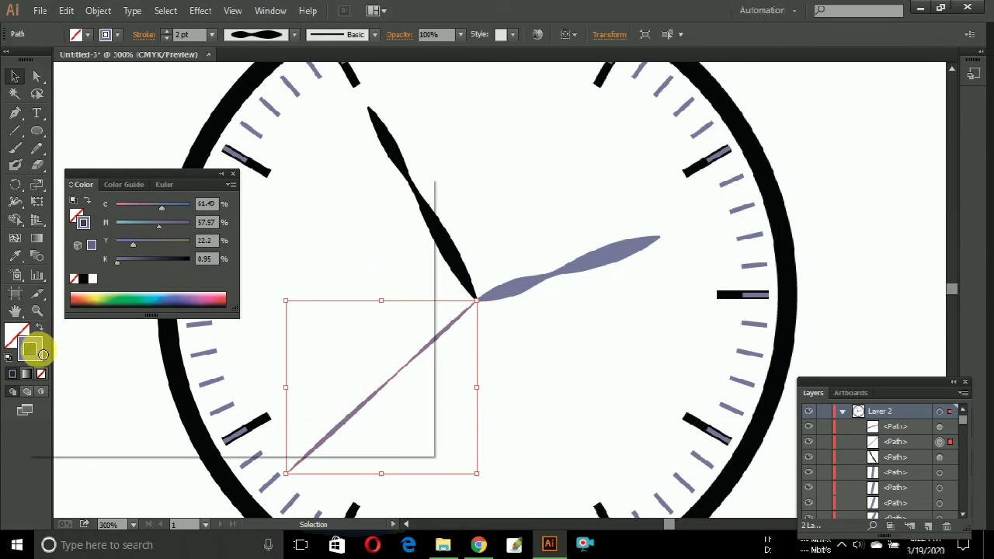
{"action": "double_click", "coordinate": [40, 351]}
{"action": "left_click_drag", "start_coordinate": [150, 336], "coordinate": [225, 419]}
{"action": "left_click", "coordinate": [384, 231]}
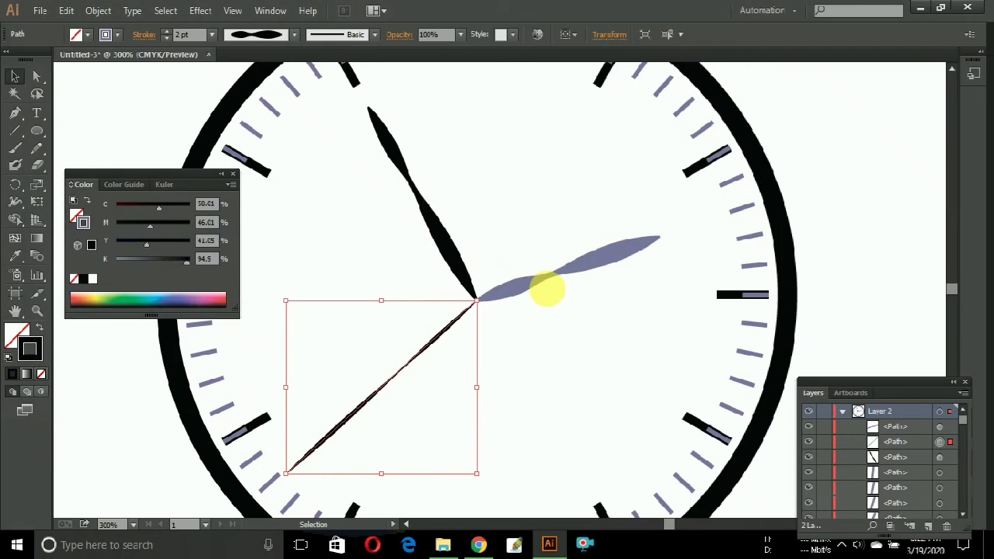
Make the 2 o'clock hand black by sampling with the Eyedropper and confirm its stroke
{"action": "left_click", "coordinate": [536, 280]}
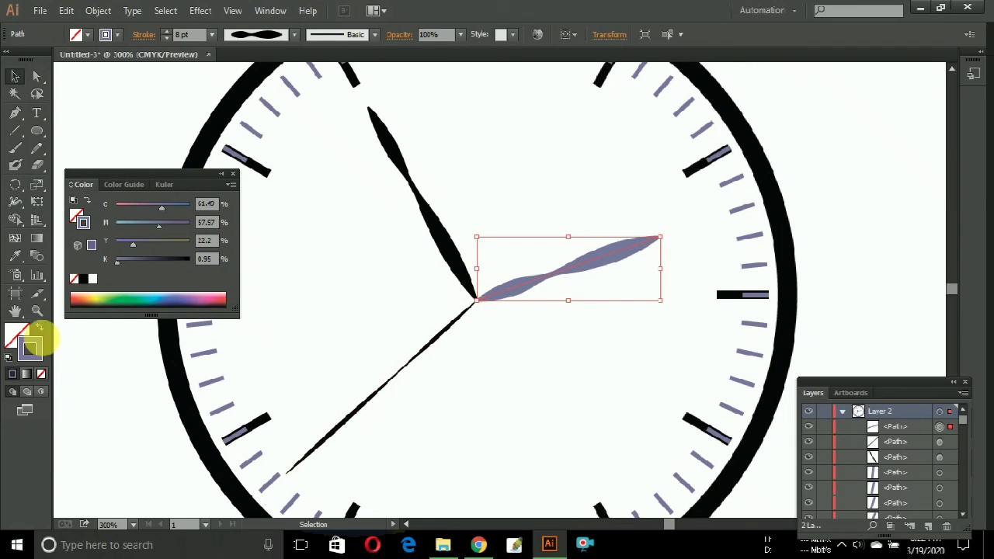
{"action": "left_click", "coordinate": [15, 256]}
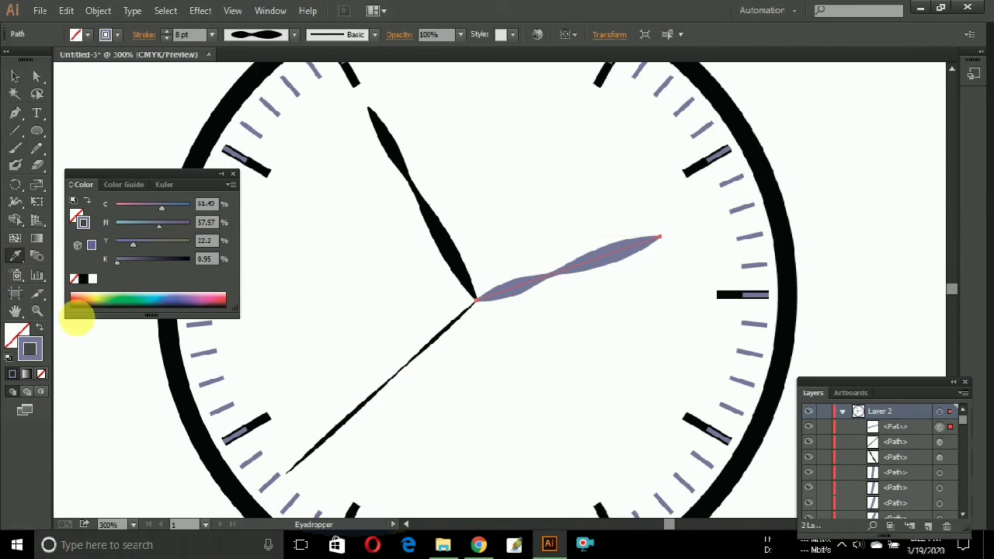
{"action": "left_click", "coordinate": [179, 390]}
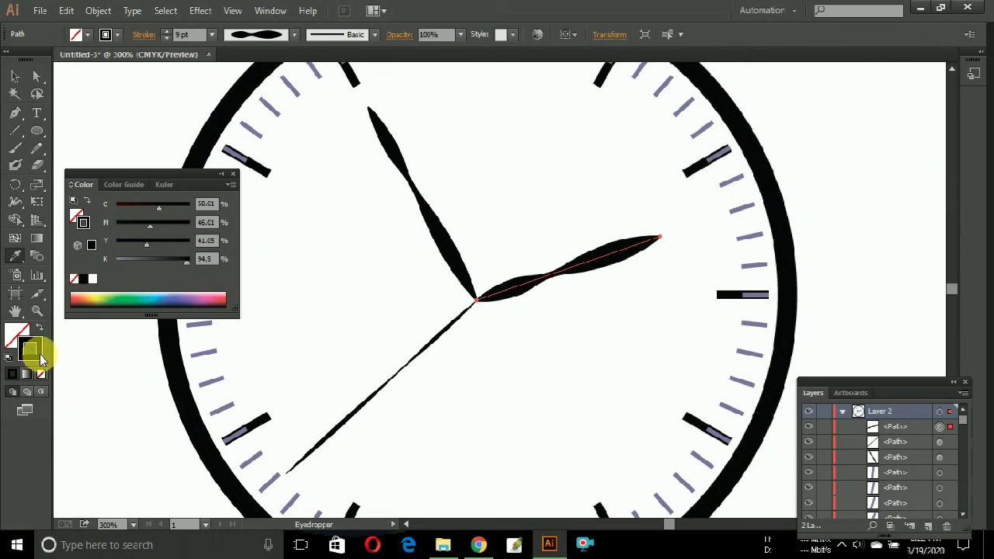
{"action": "double_click", "coordinate": [39, 350]}
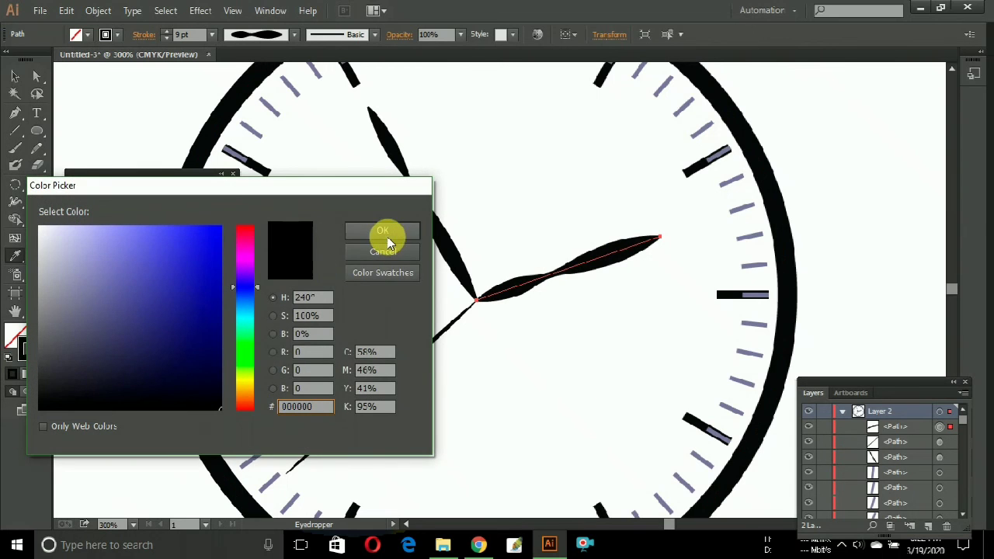
{"action": "left_click", "coordinate": [385, 234]}
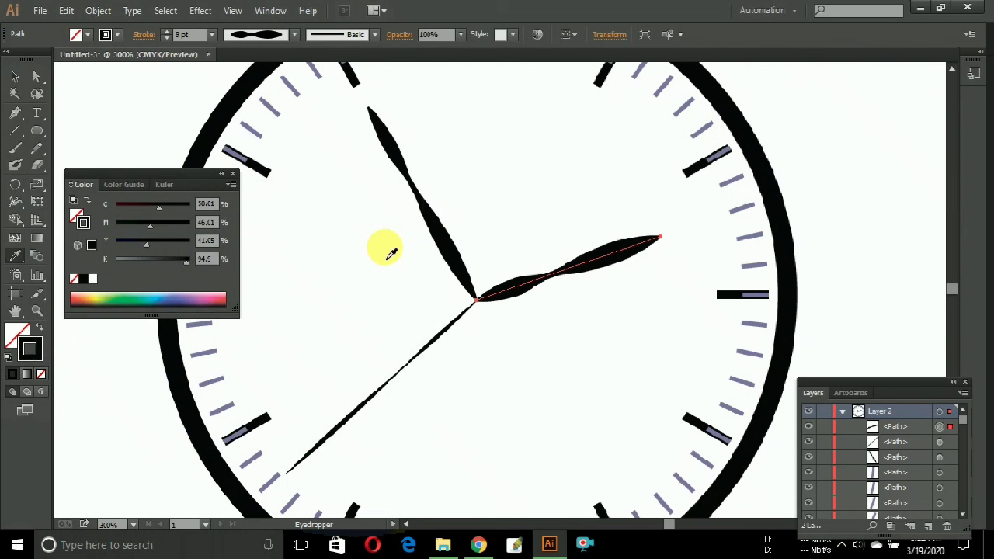
{"action": "left_click", "coordinate": [231, 175]}
{"action": "left_click", "coordinate": [40, 137]}
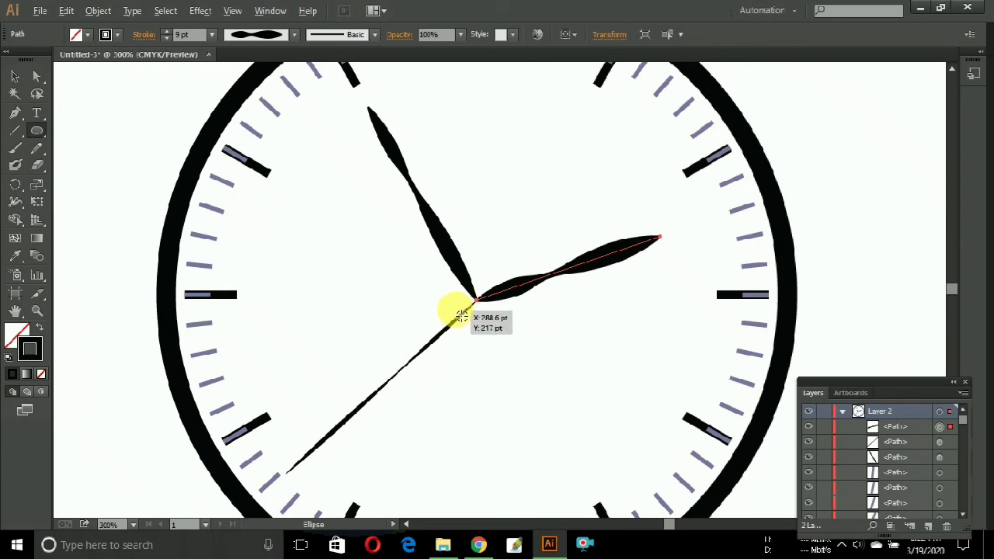
Draw a small circle over the clock centre and fill it bright red
{"action": "mouse_move", "coordinate": [472, 297]}
{"action": "left_mouse_down"}
{"action": "mouse_move", "coordinate": [487, 317]}
{"action": "mouse_move", "coordinate": [477, 303]}
{"action": "left_mouse_up"}
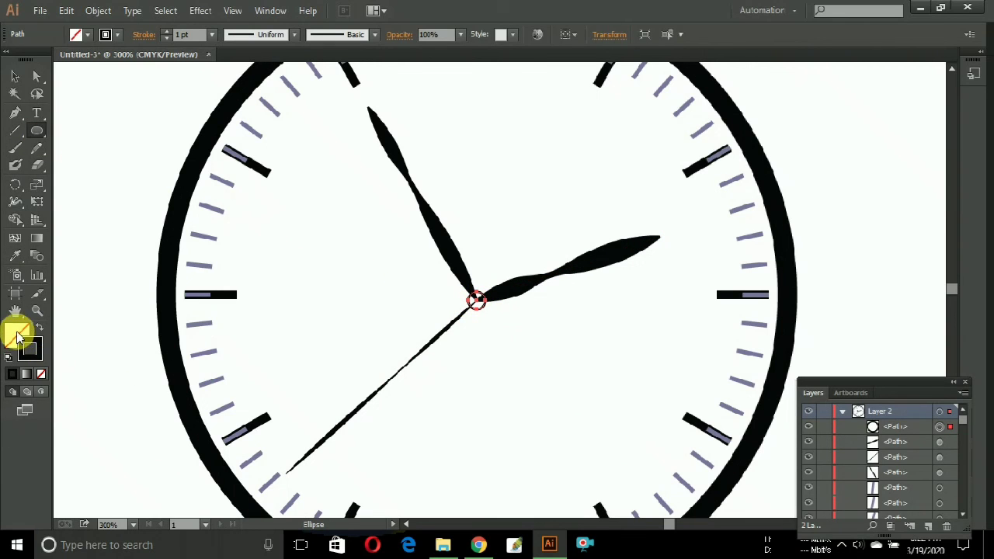
{"action": "double_click", "coordinate": [19, 335]}
{"action": "left_click", "coordinate": [235, 242]}
{"action": "mouse_move", "coordinate": [236, 244]}
{"action": "left_mouse_down"}
{"action": "mouse_move", "coordinate": [238, 225]}
{"action": "mouse_move", "coordinate": [224, 224]}
{"action": "left_mouse_up"}
{"action": "left_click", "coordinate": [382, 230]}
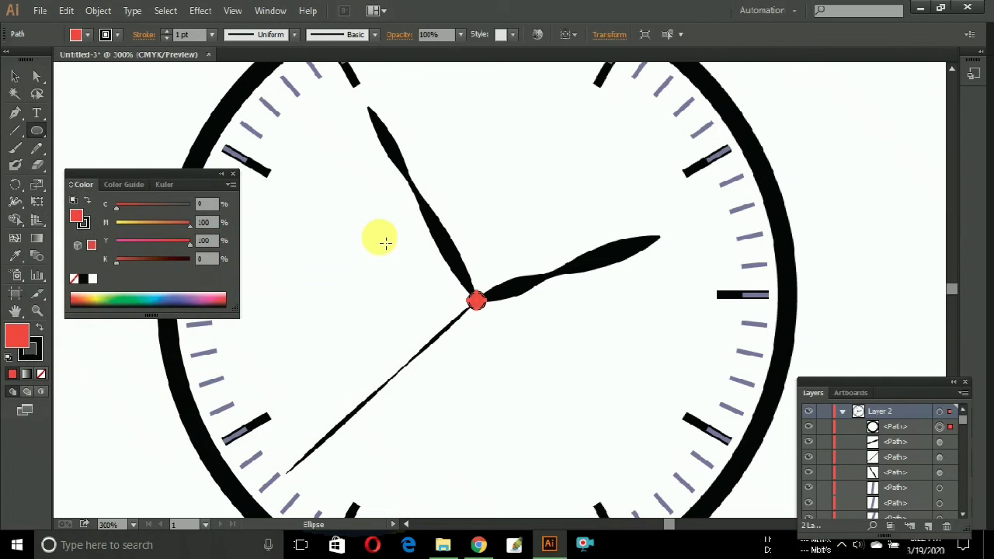
{"action": "left_click", "coordinate": [12, 79]}
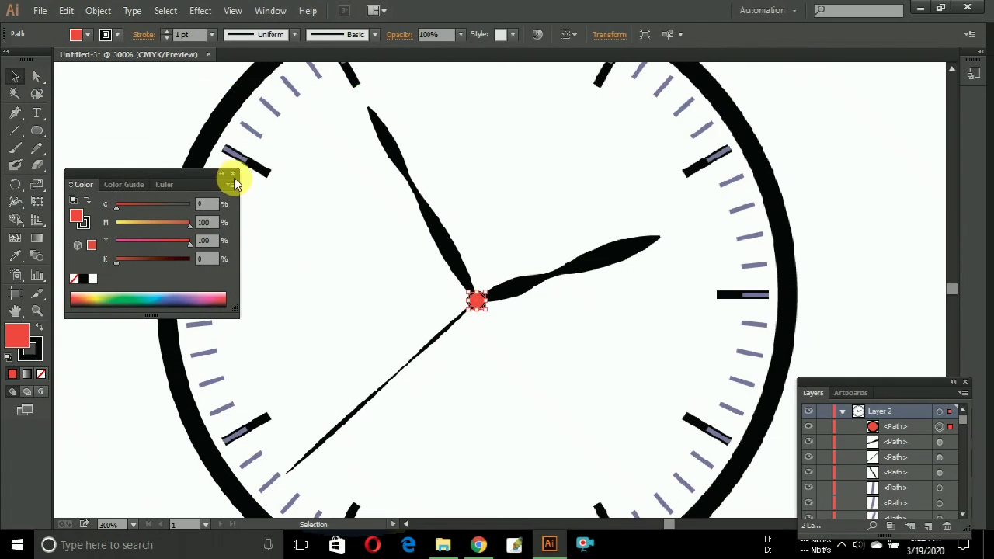
{"action": "left_click", "coordinate": [232, 175]}
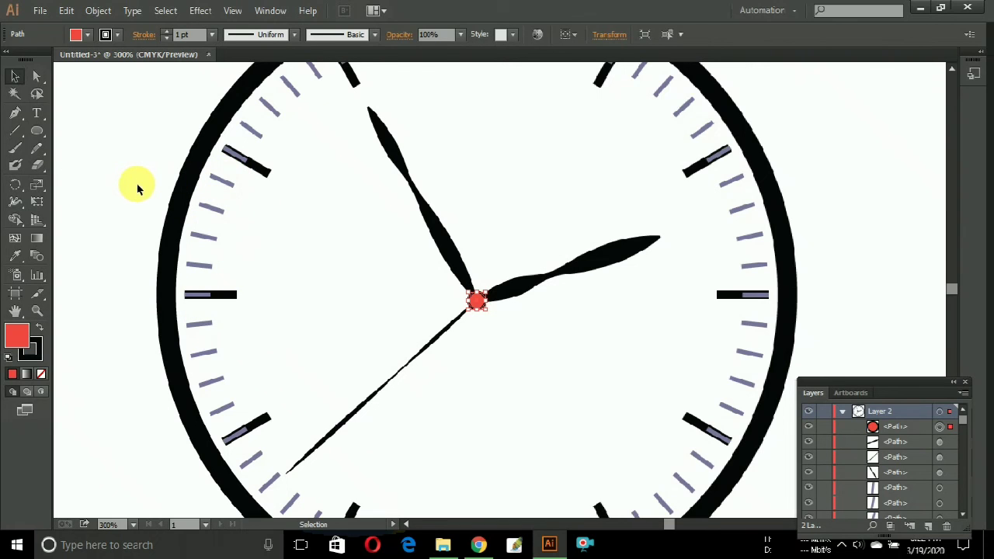
{"action": "key", "text": "ctrl+1"}
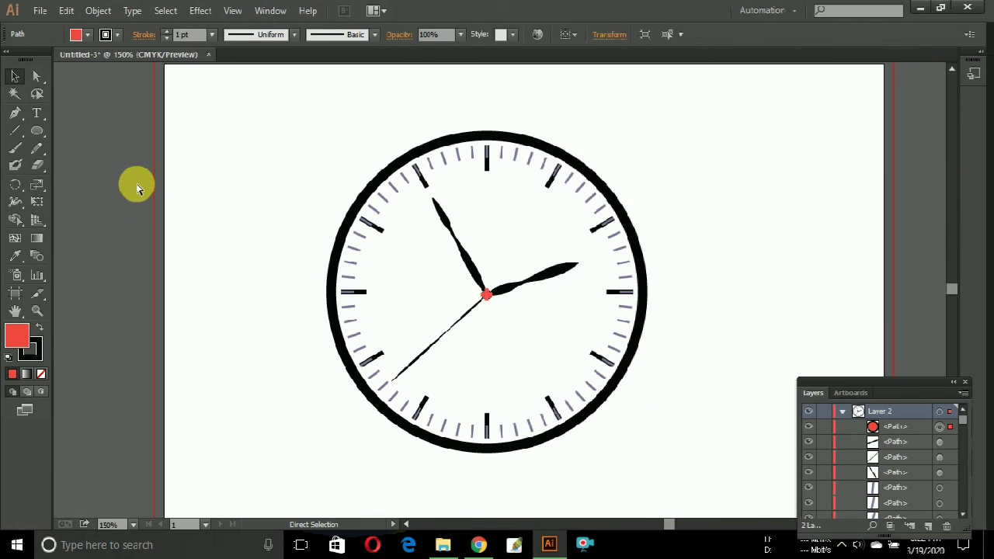
Deselect the red centre dot so the clock's rim, ticks and hands show unselected
{"action": "left_click", "coordinate": [575, 473]}
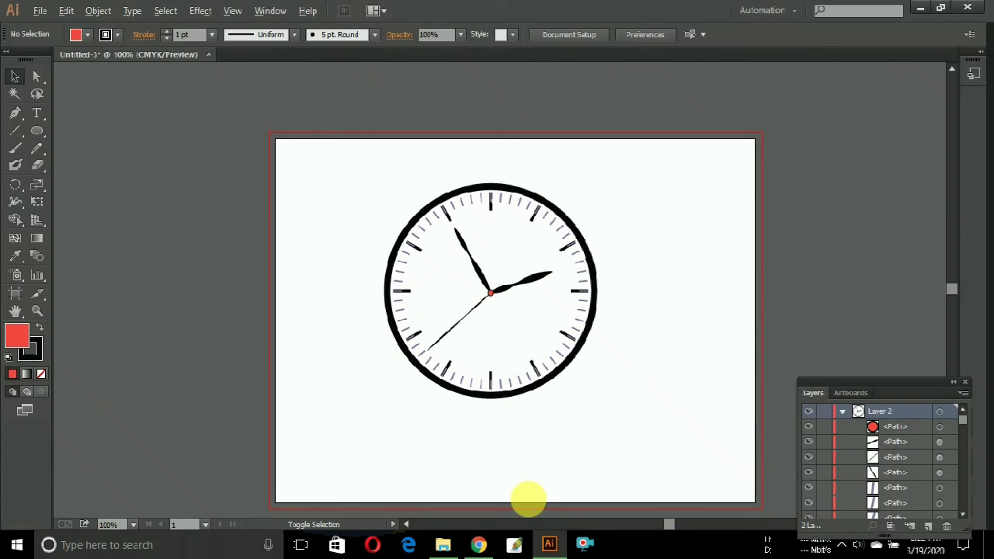
{"action": "key", "text": "alt+e"}
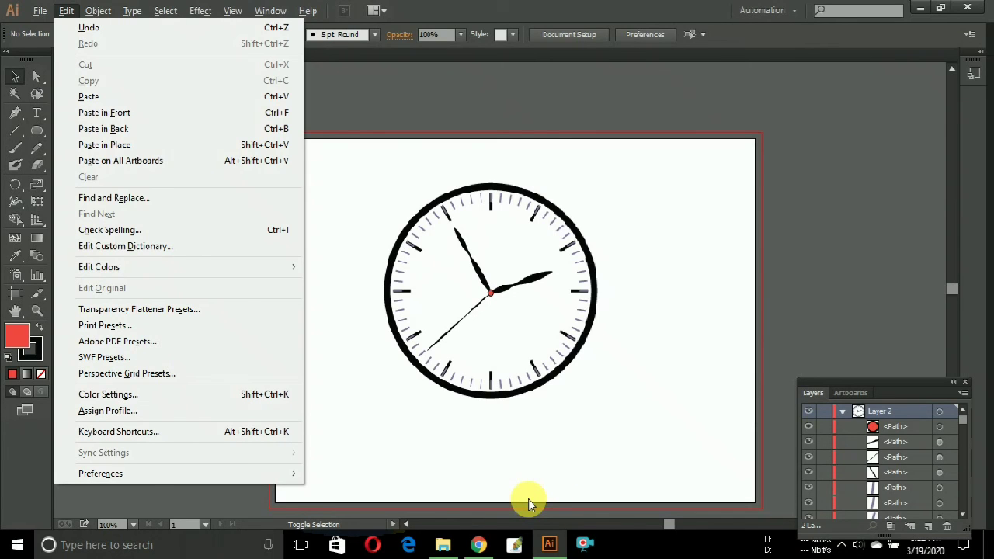
{"action": "left_click", "coordinate": [915, 318]}
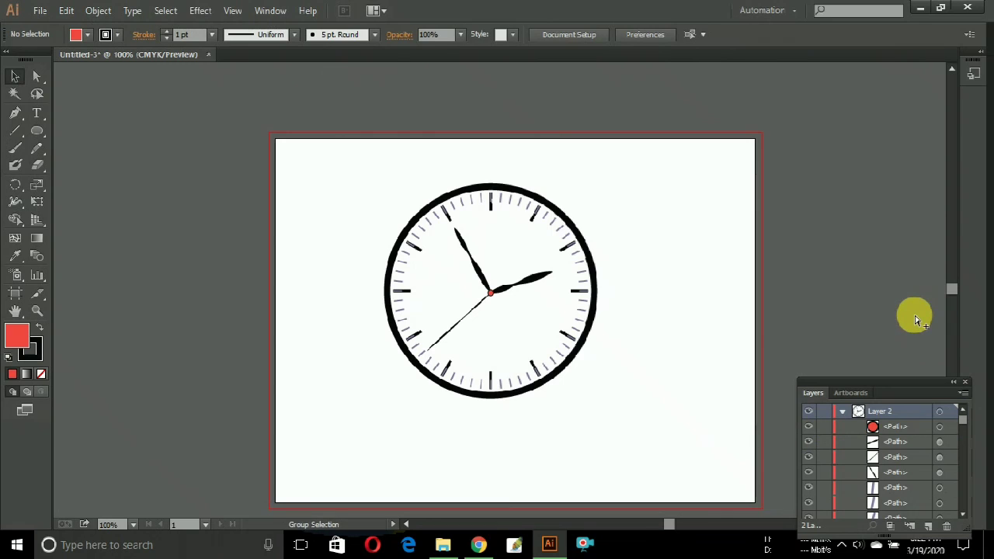
{"action": "left_click", "coordinate": [362, 460]}
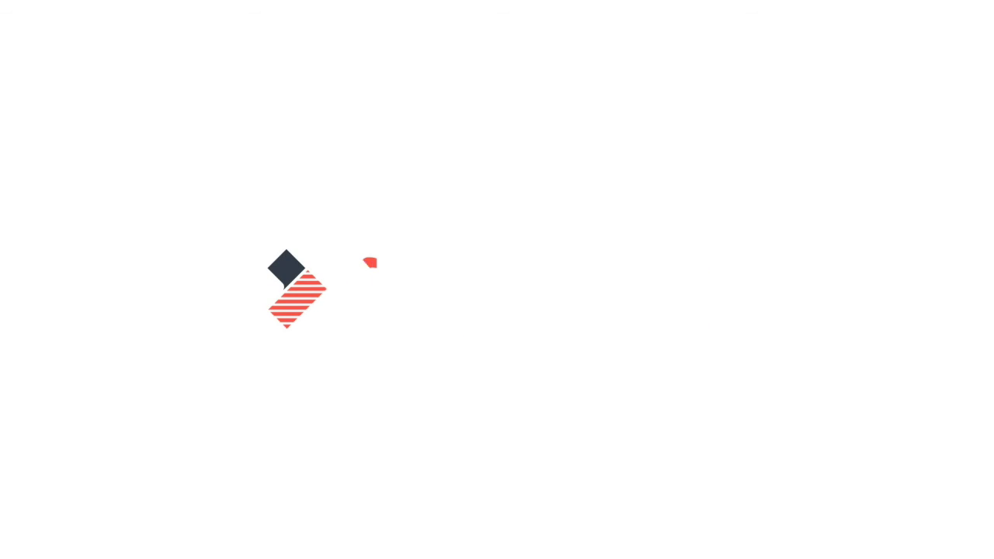